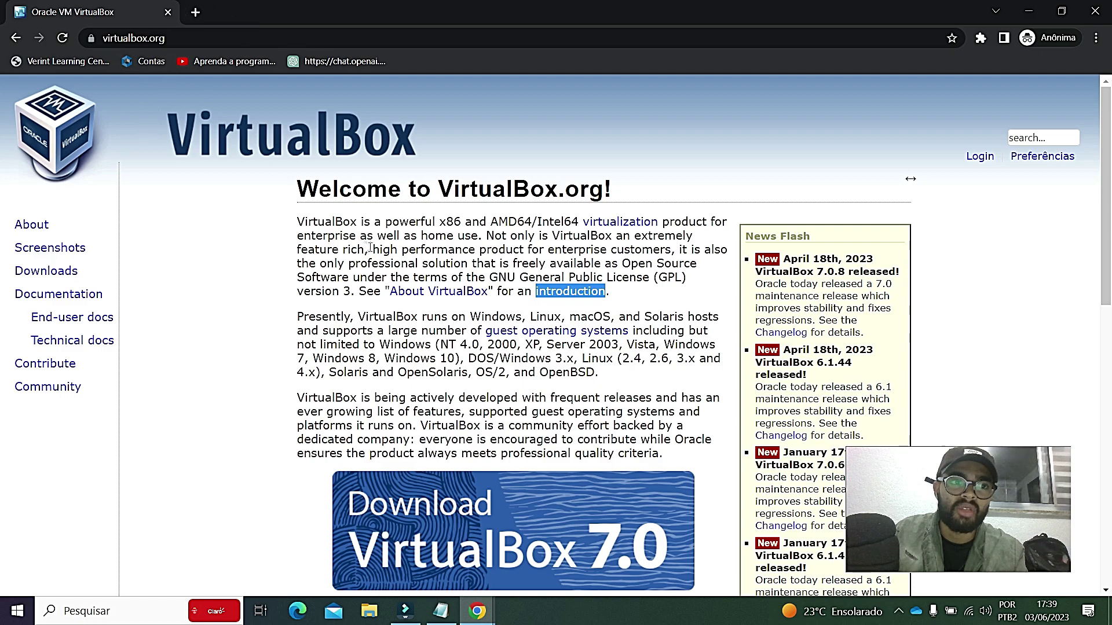
- Open the Downloads page of the VirtualBox website
{"action": "scroll", "coordinate": [374, 255], "scroll_direction": "down", "scroll_amount": 3}
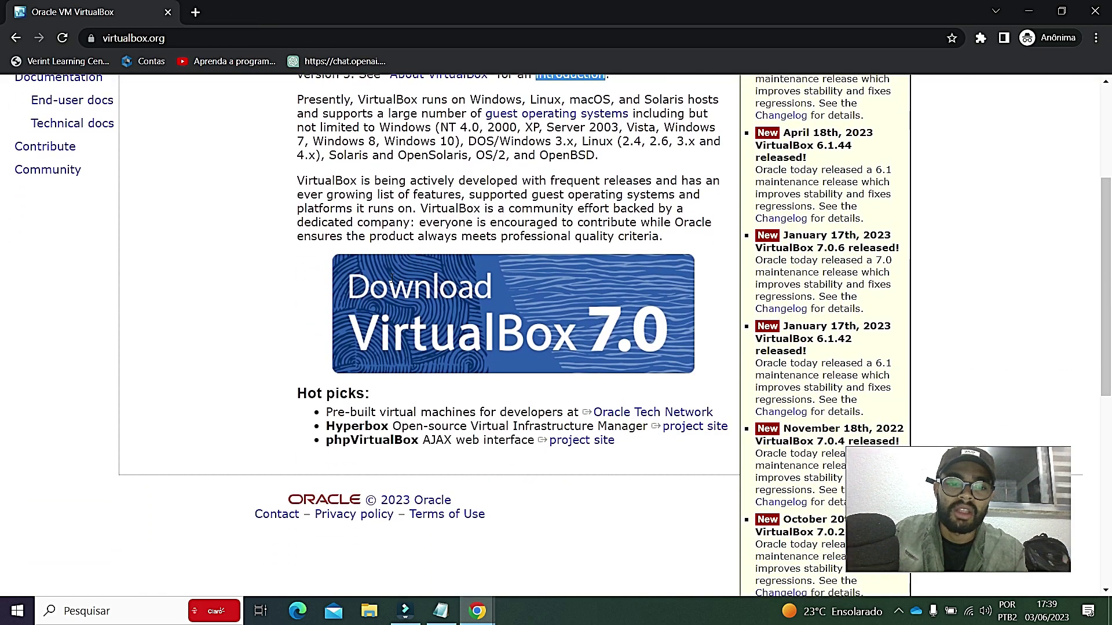
{"action": "scroll", "coordinate": [394, 287], "scroll_direction": "up", "scroll_amount": 3}
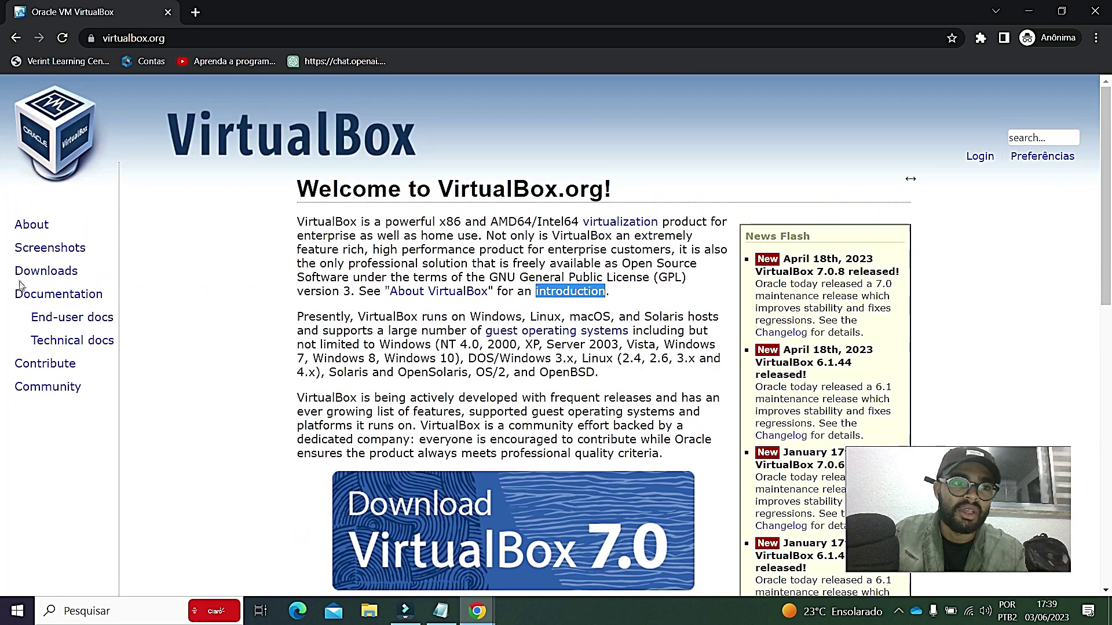
{"action": "left_click", "coordinate": [41, 272]}
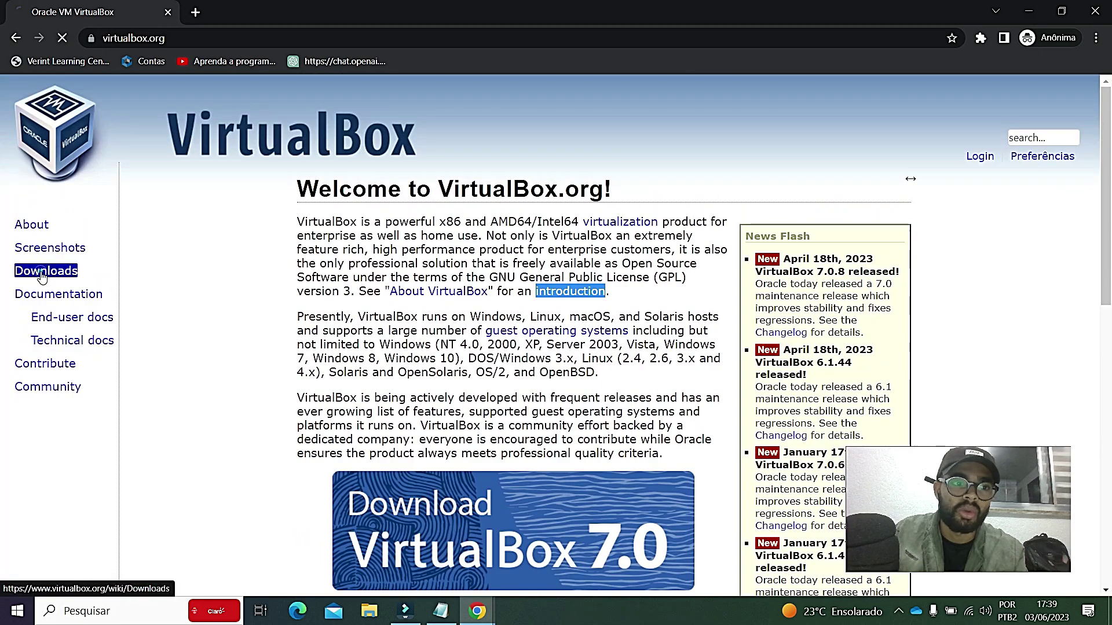
- Download the VirtualBox 7.0.8 platform package for Windows hosts and save VirtualBox-7.0.8-156879-Win.exe in the Downloads folder
{"action": "scroll", "coordinate": [433, 272], "scroll_direction": "down", "scroll_amount": 1}
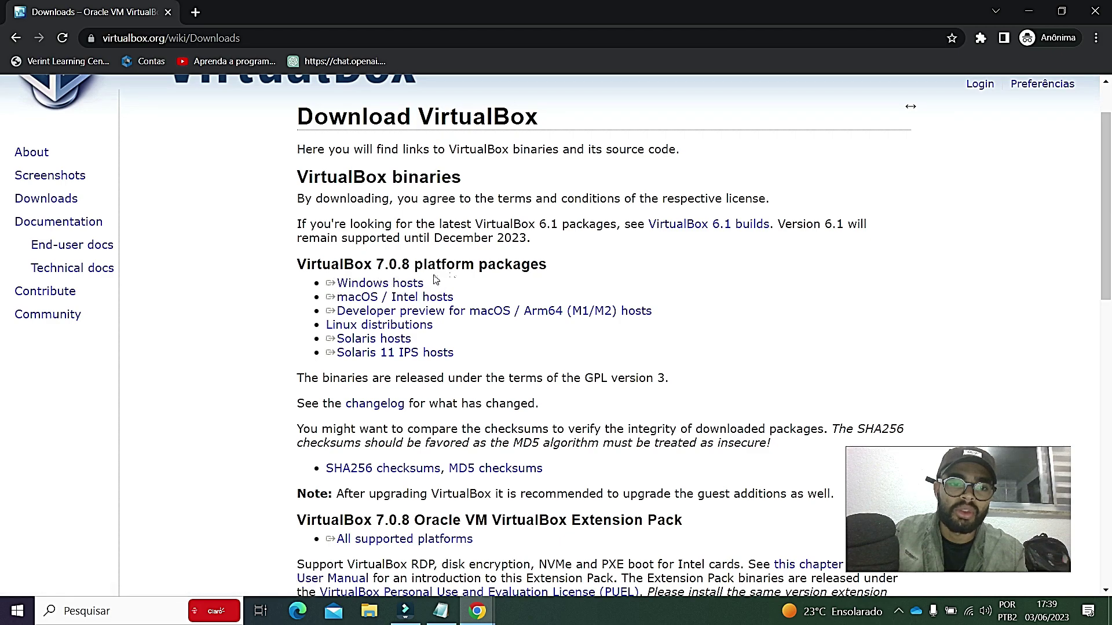
{"action": "left_click", "coordinate": [380, 285]}
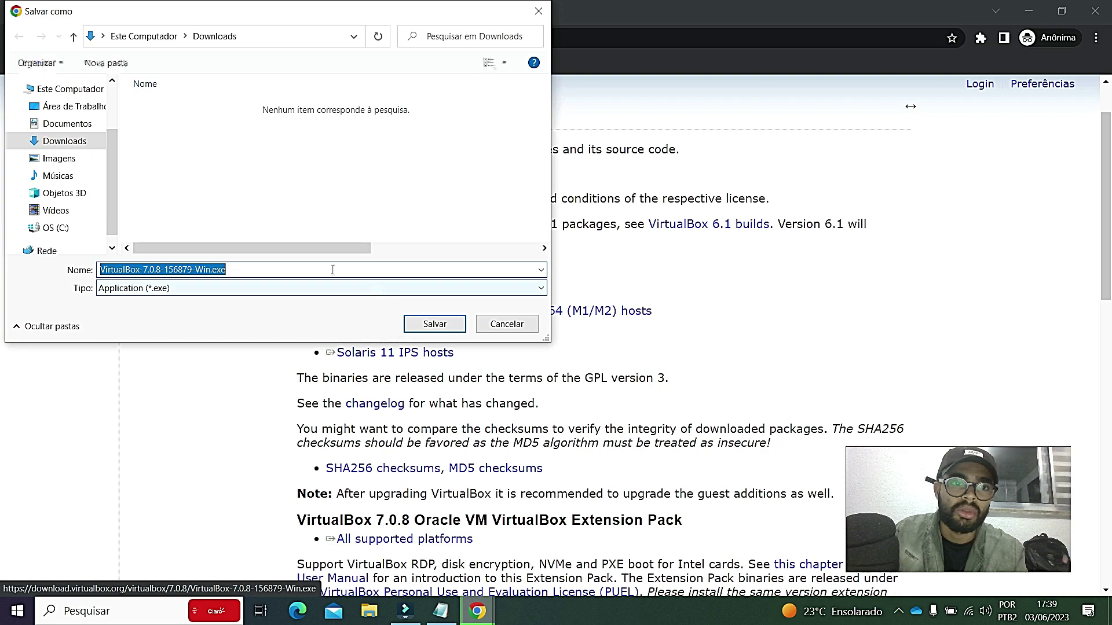
{"action": "left_click", "coordinate": [65, 144]}
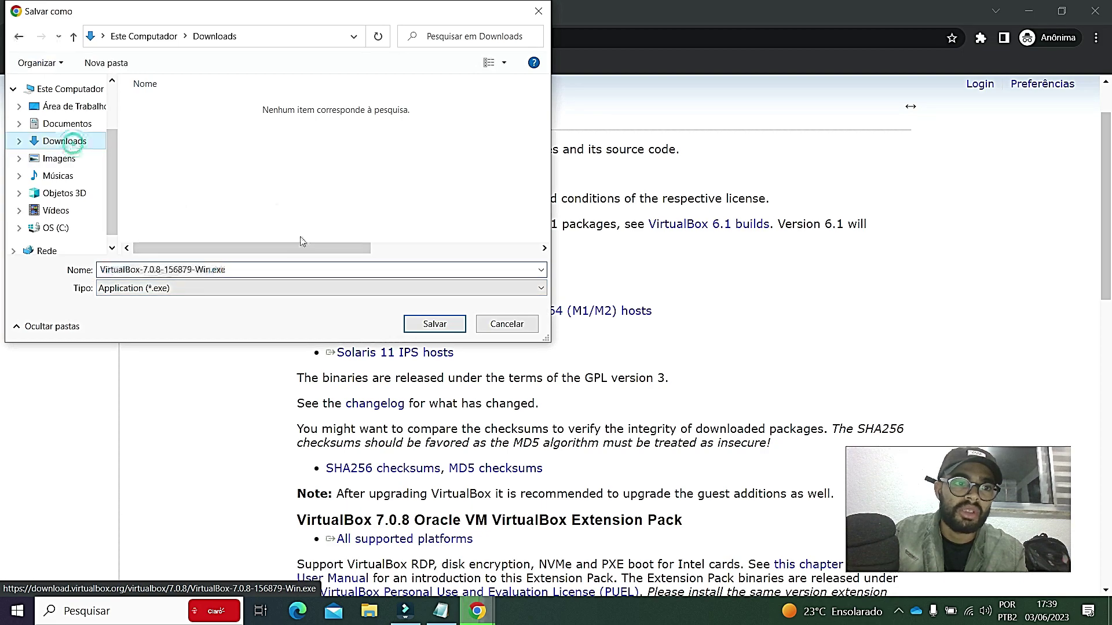
{"action": "left_click", "coordinate": [431, 324]}
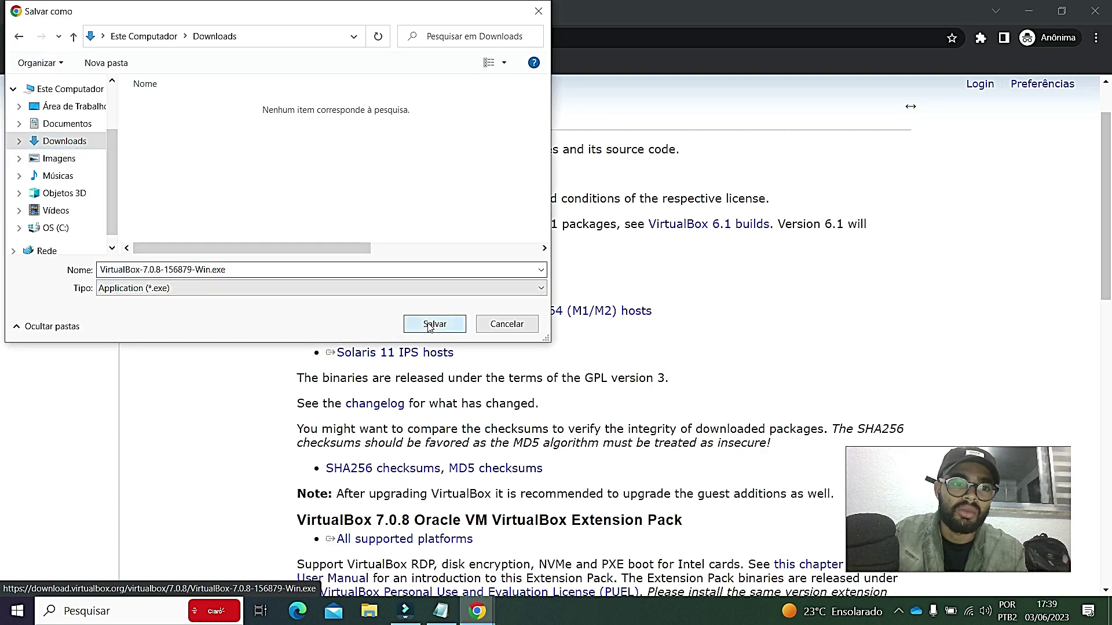
{"action": "triple_click", "coordinate": [503, 316]}
{"action": "left_click", "coordinate": [623, 280]}
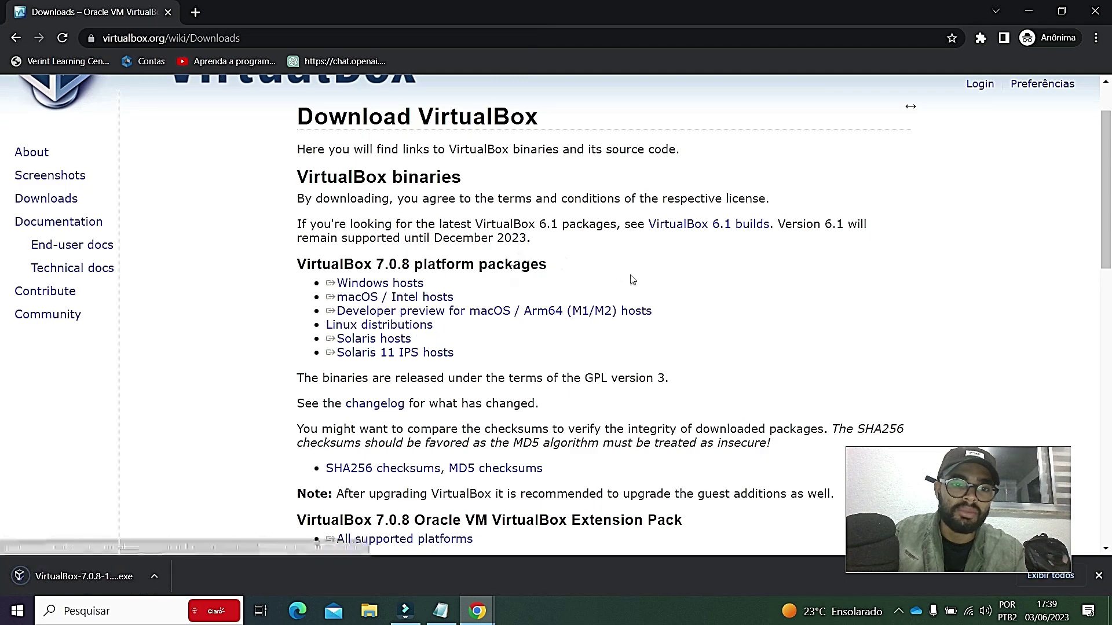
- Download the VirtualBox 7.0.8 Extension Pack for all supported platforms and save it in the Downloads folder
{"action": "scroll", "coordinate": [644, 283], "scroll_direction": "down", "scroll_amount": 1}
{"action": "scroll", "coordinate": [645, 284], "scroll_direction": "down", "scroll_amount": 3}
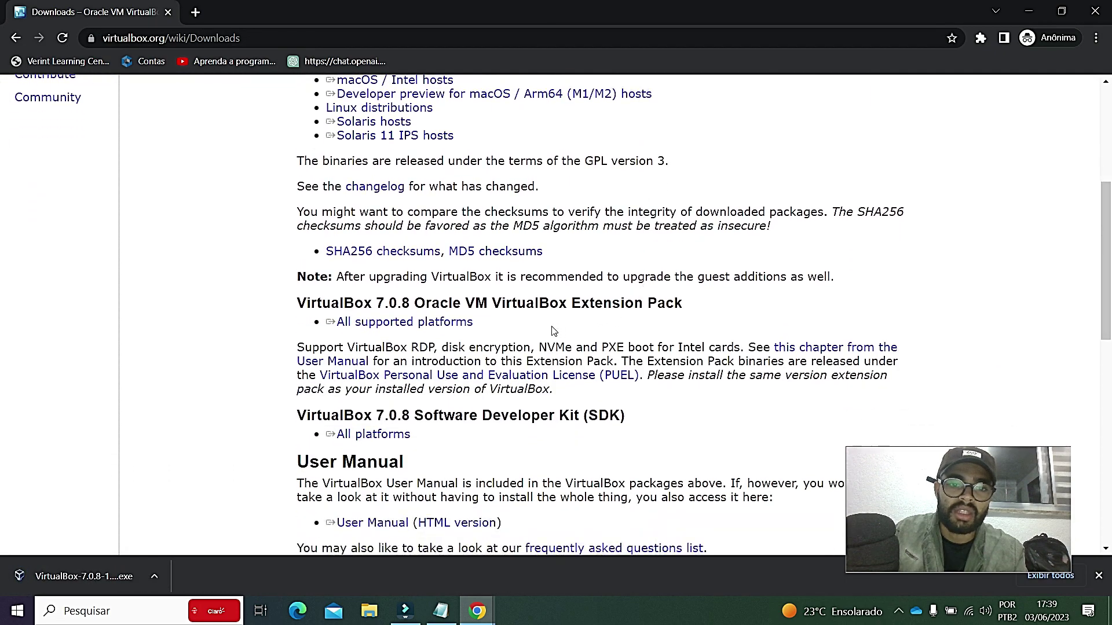
{"action": "triple_click", "coordinate": [473, 330]}
{"action": "double_click", "coordinate": [347, 310]}
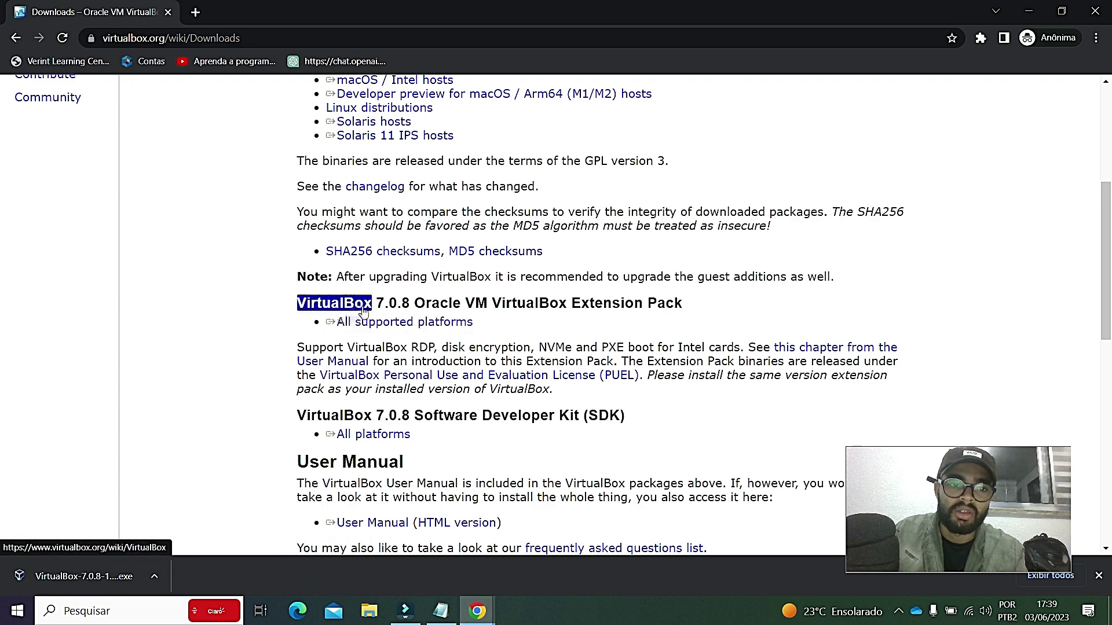
{"action": "left_click", "coordinate": [384, 307]}
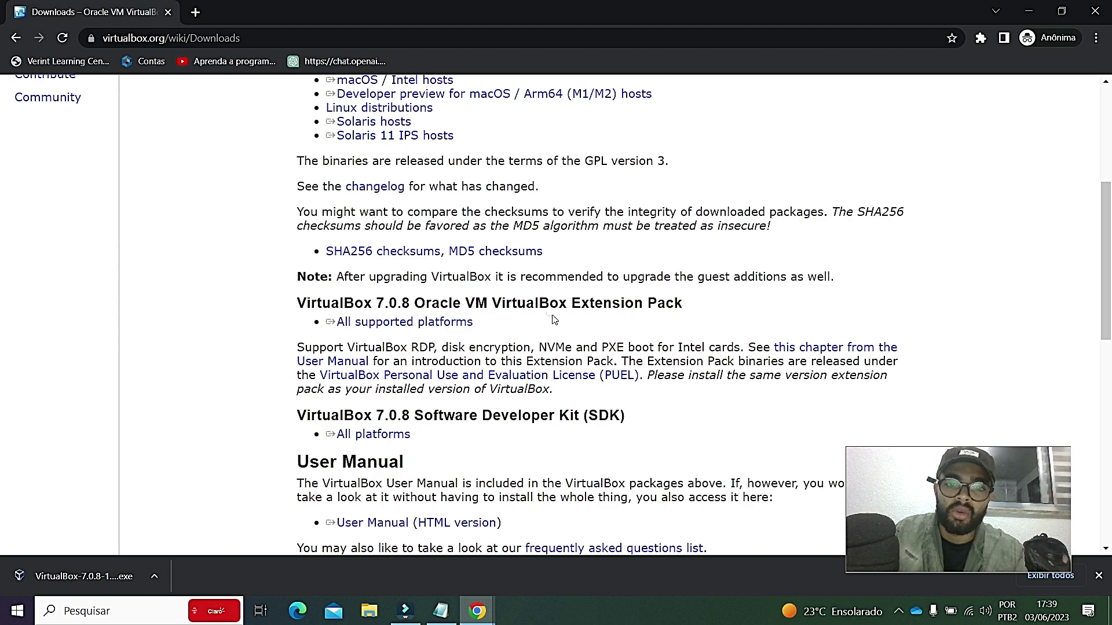
{"action": "triple_click", "coordinate": [467, 332]}
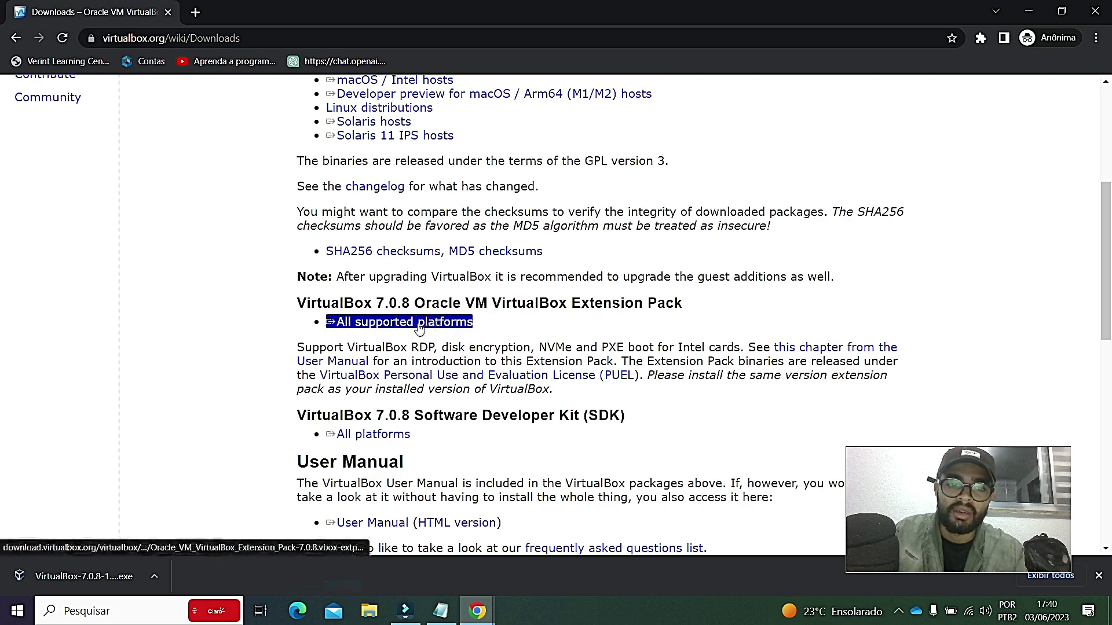
{"action": "left_click", "coordinate": [418, 326]}
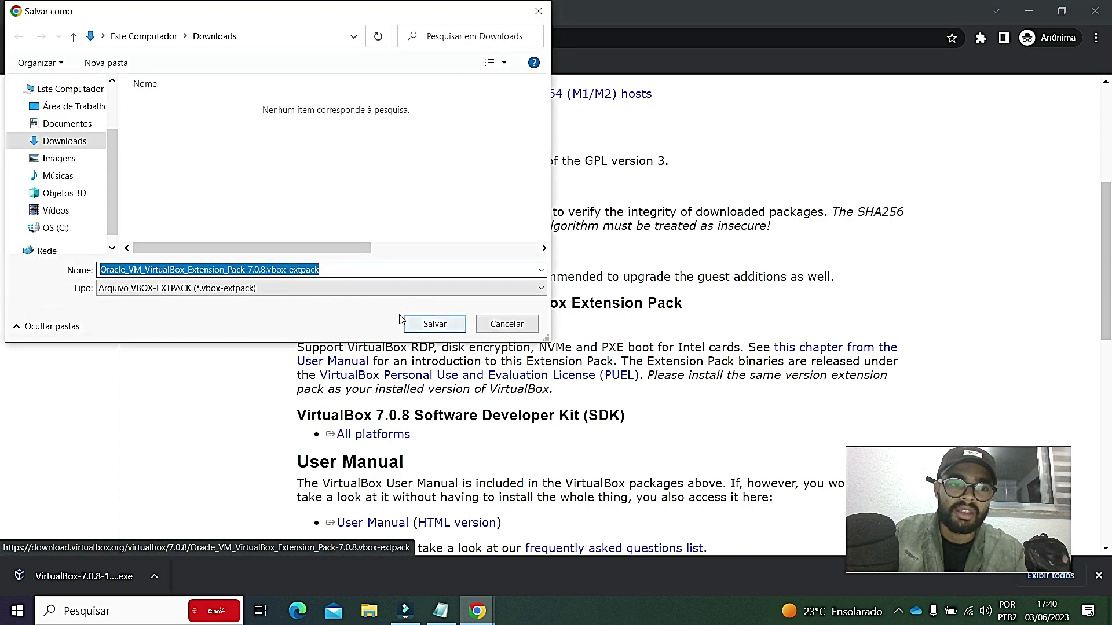
{"action": "left_click", "coordinate": [428, 329]}
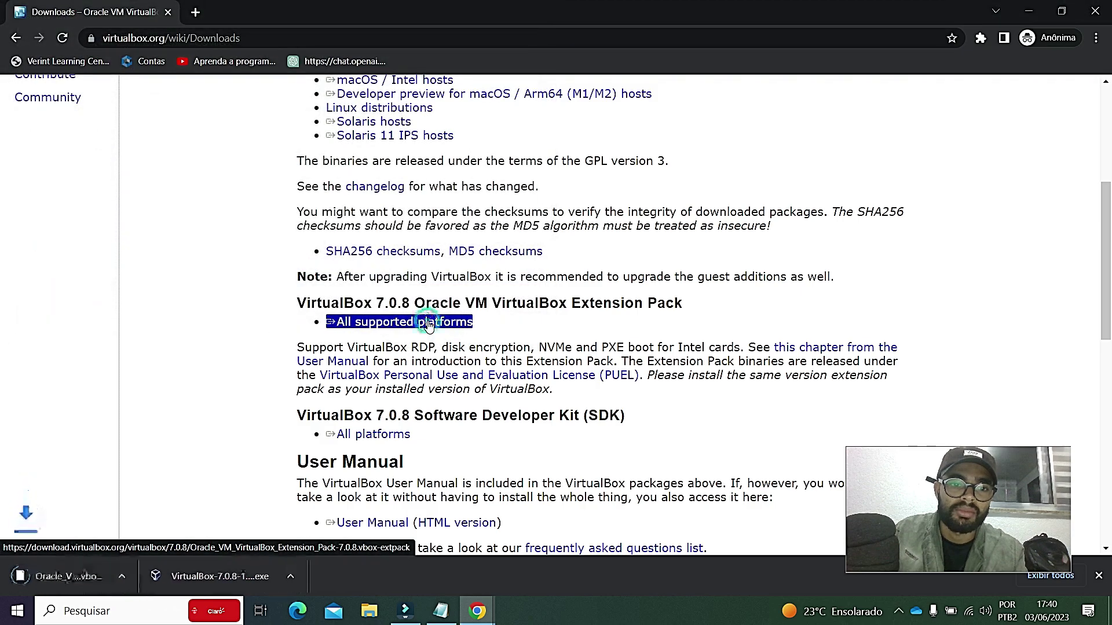
- Switch to File Explorer and run VirtualBox-7.0.8-156879-Win.exe from the Downloads folder as administrator
{"action": "left_click", "coordinate": [369, 611]}
{"action": "double_click", "coordinate": [328, 255]}
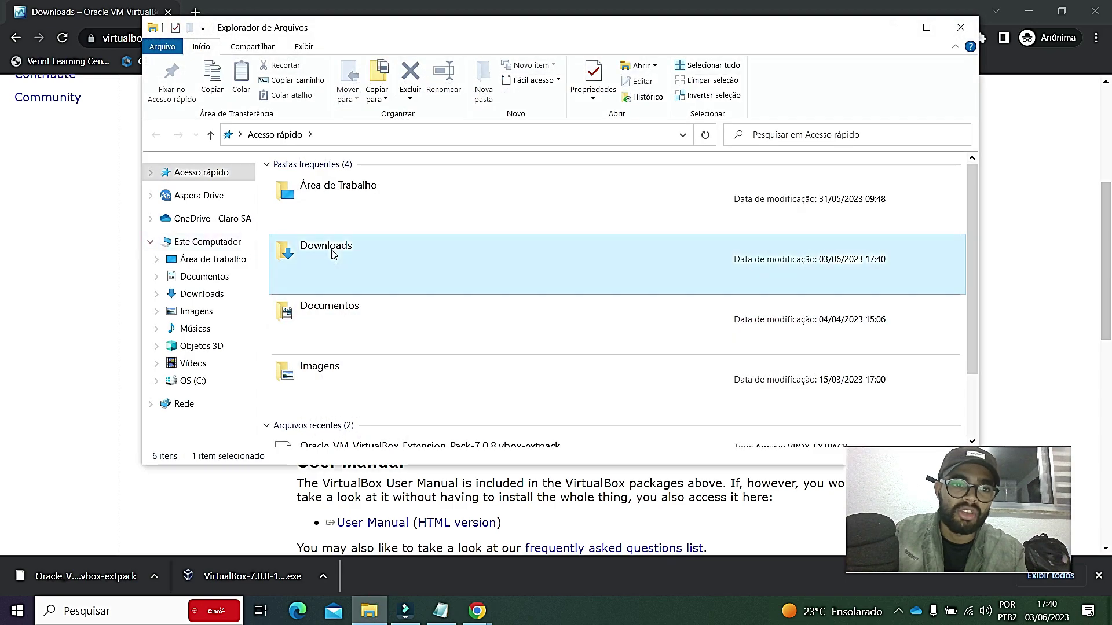
{"action": "left_click", "coordinate": [334, 217]}
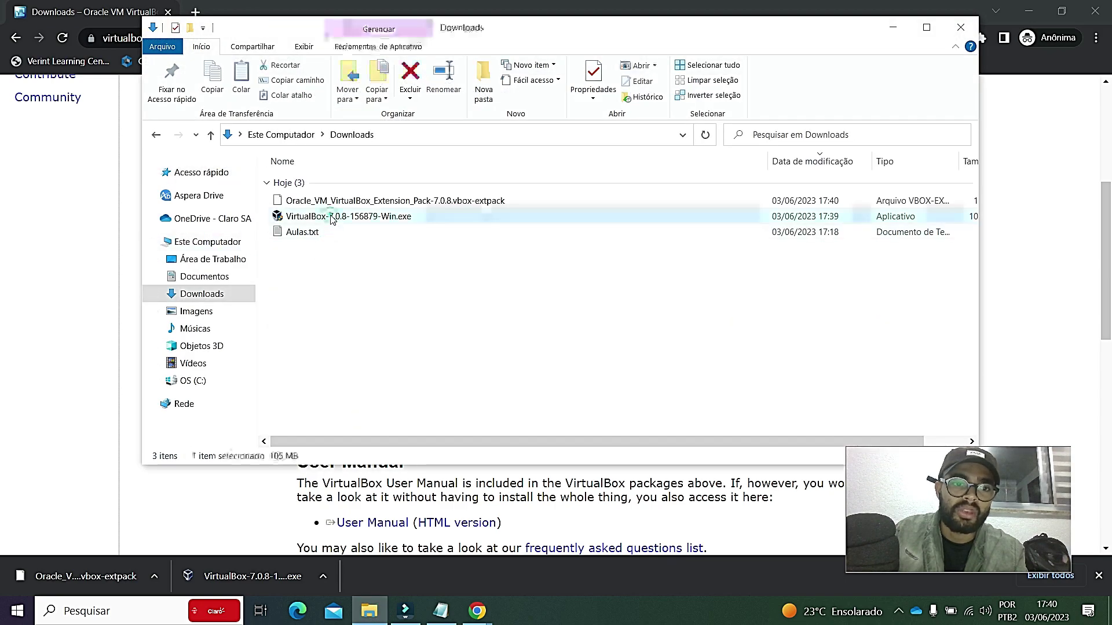
{"action": "right_click", "coordinate": [334, 218]}
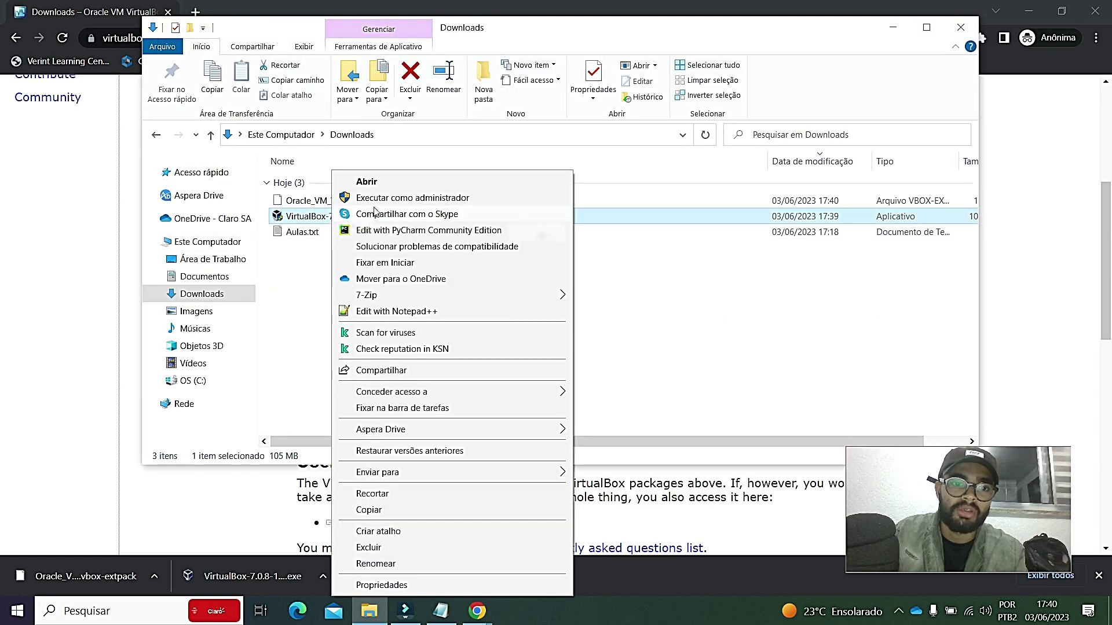
{"action": "left_click", "coordinate": [376, 200]}
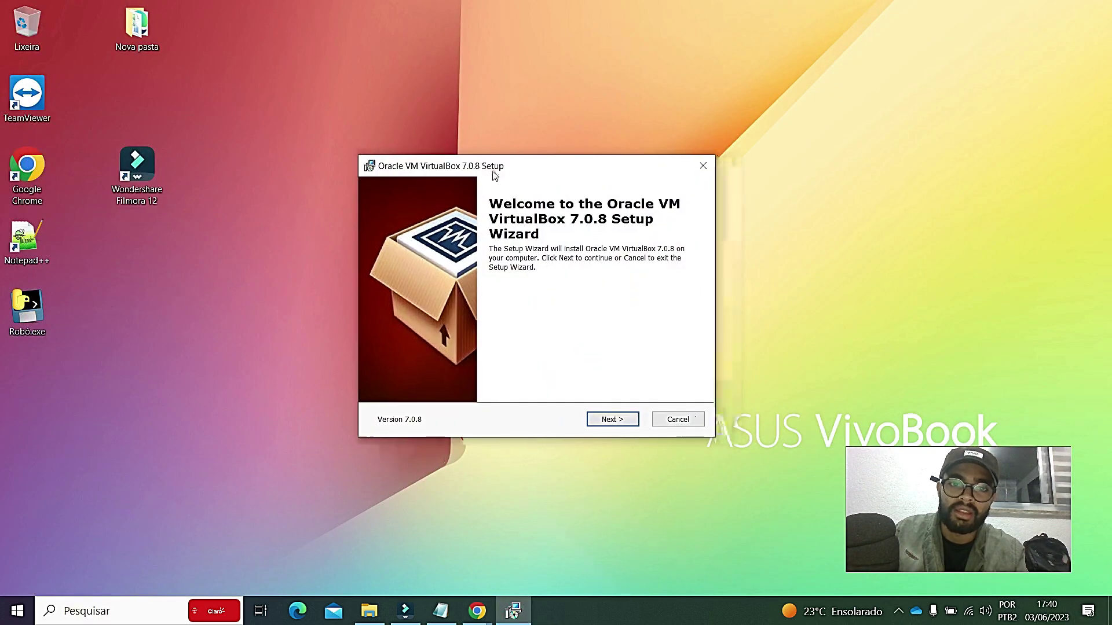
- Install VirtualBox 7.0.8 with the default features and location, accept the network and Python warnings, and finish with VirtualBox set to start
{"action": "left_click", "coordinate": [519, 393]}
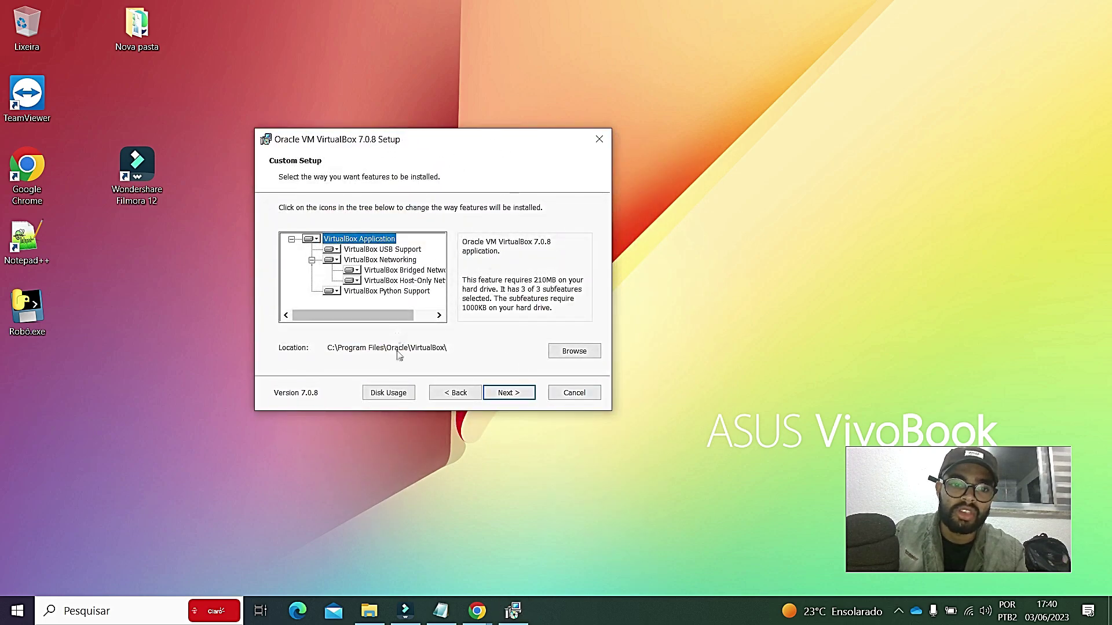
{"action": "left_click", "coordinate": [495, 393]}
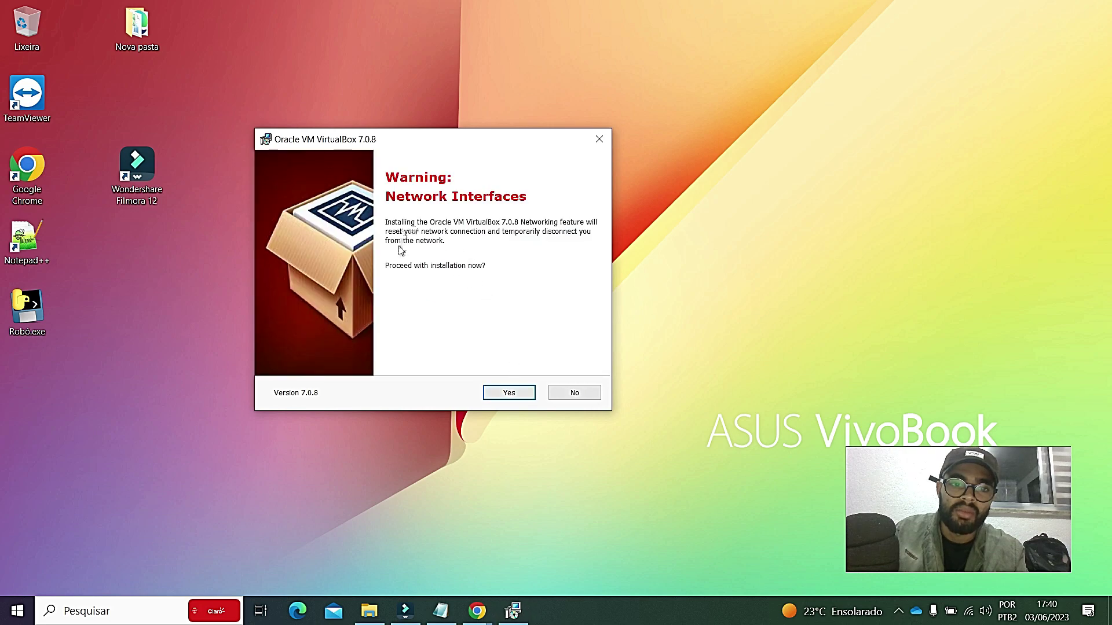
{"action": "left_click", "coordinate": [508, 392]}
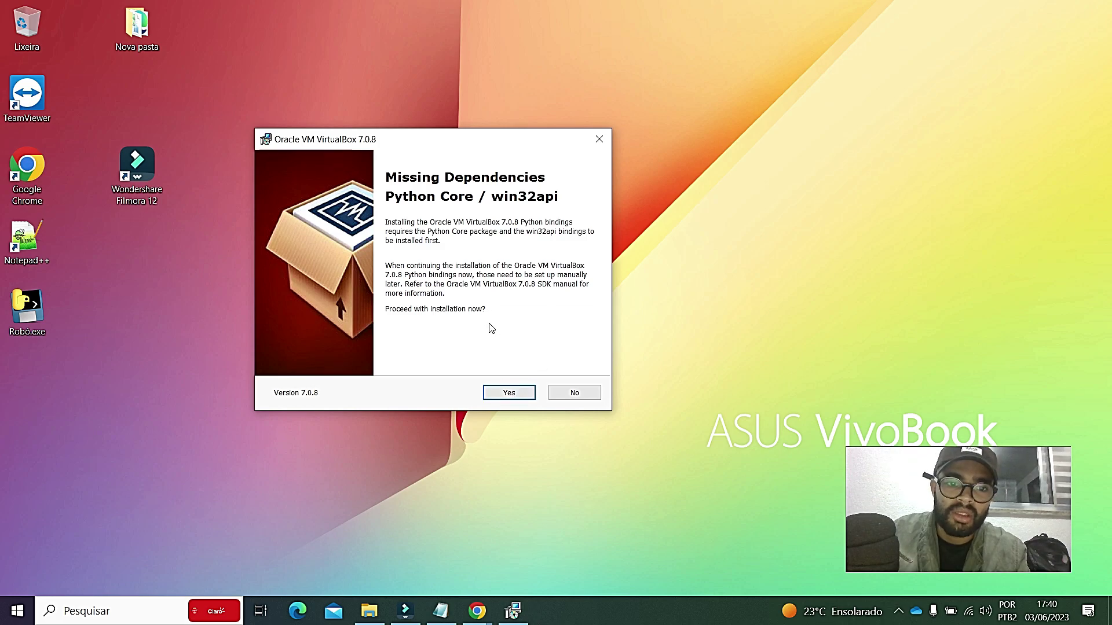
{"action": "left_click", "coordinate": [502, 393]}
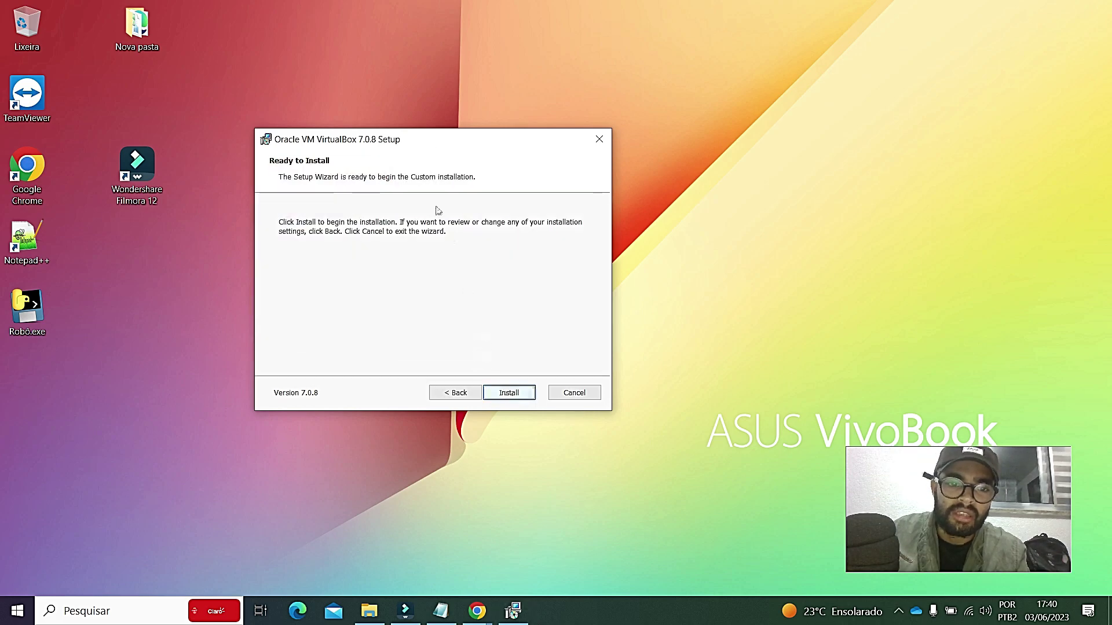
{"action": "left_click", "coordinate": [502, 393]}
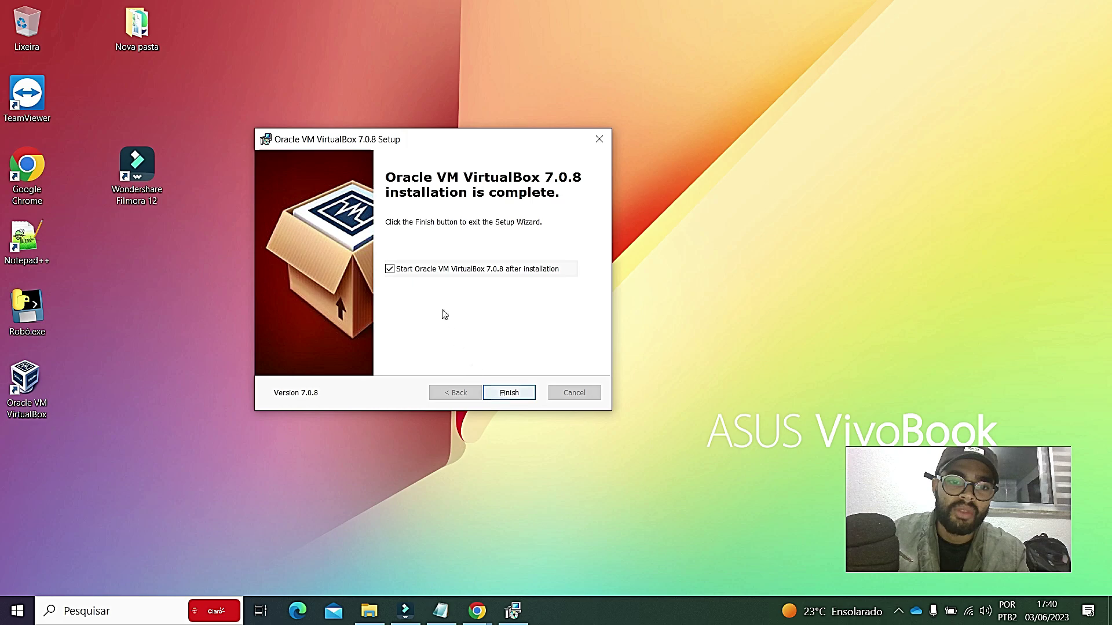
{"action": "left_click", "coordinate": [507, 393]}
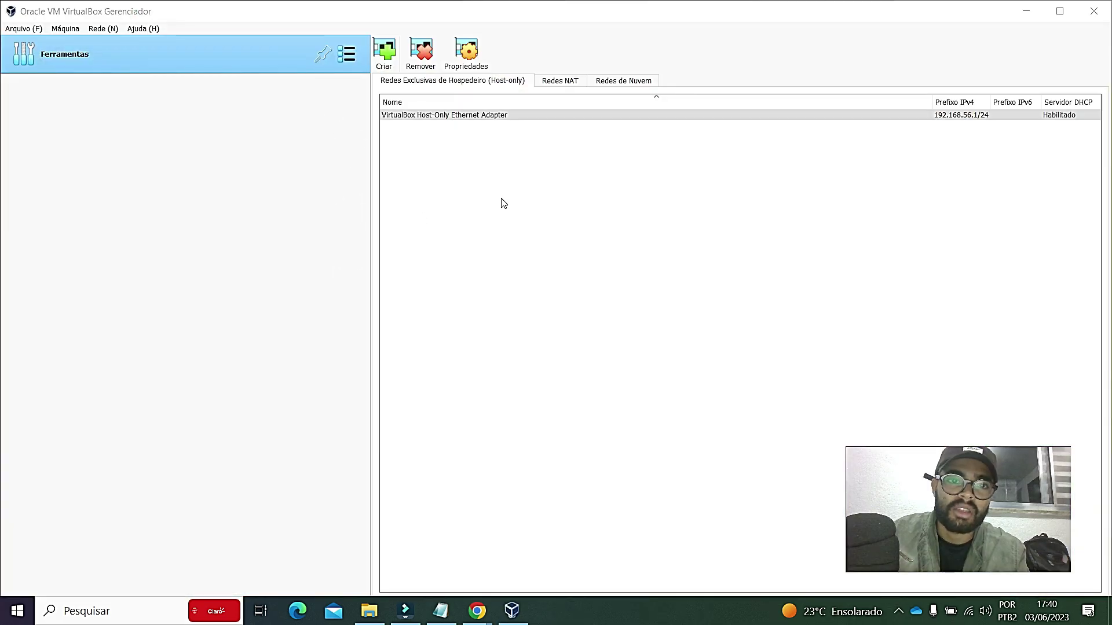
- Close VirtualBox, relaunch it from the desktop, and check its version in the About information
{"action": "left_click", "coordinate": [1093, 11]}
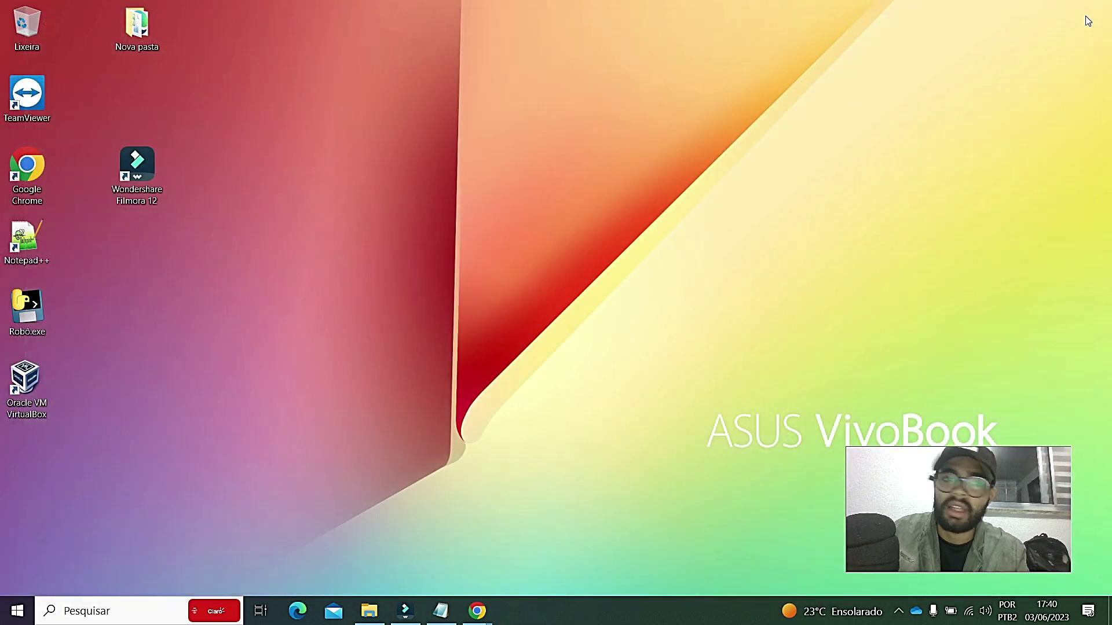
{"action": "double_click", "coordinate": [40, 378]}
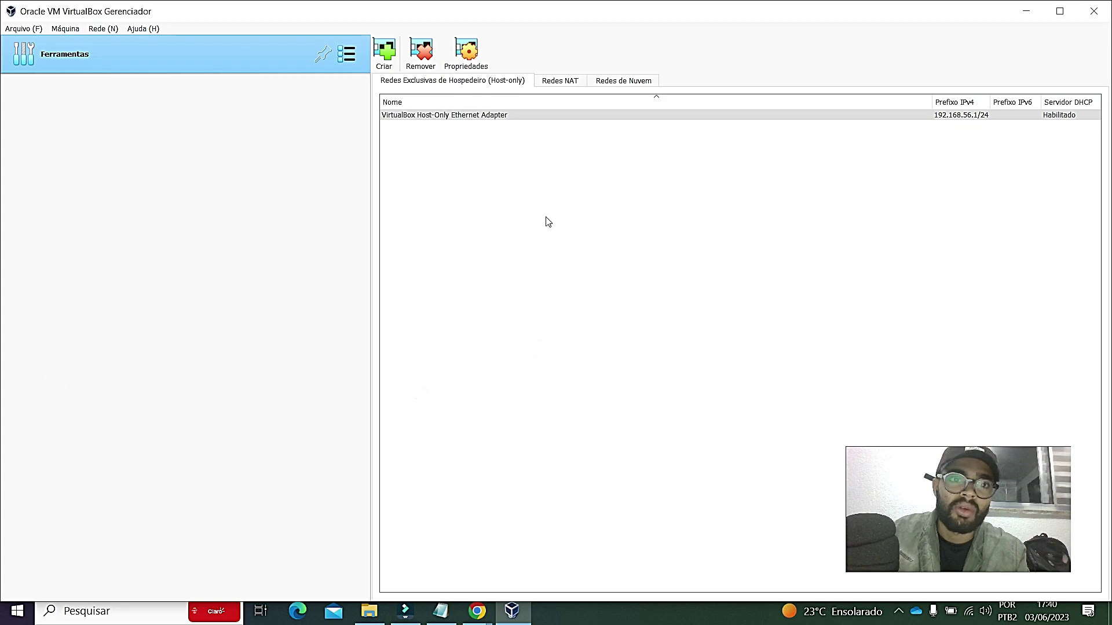
{"action": "left_click", "coordinate": [145, 30]}
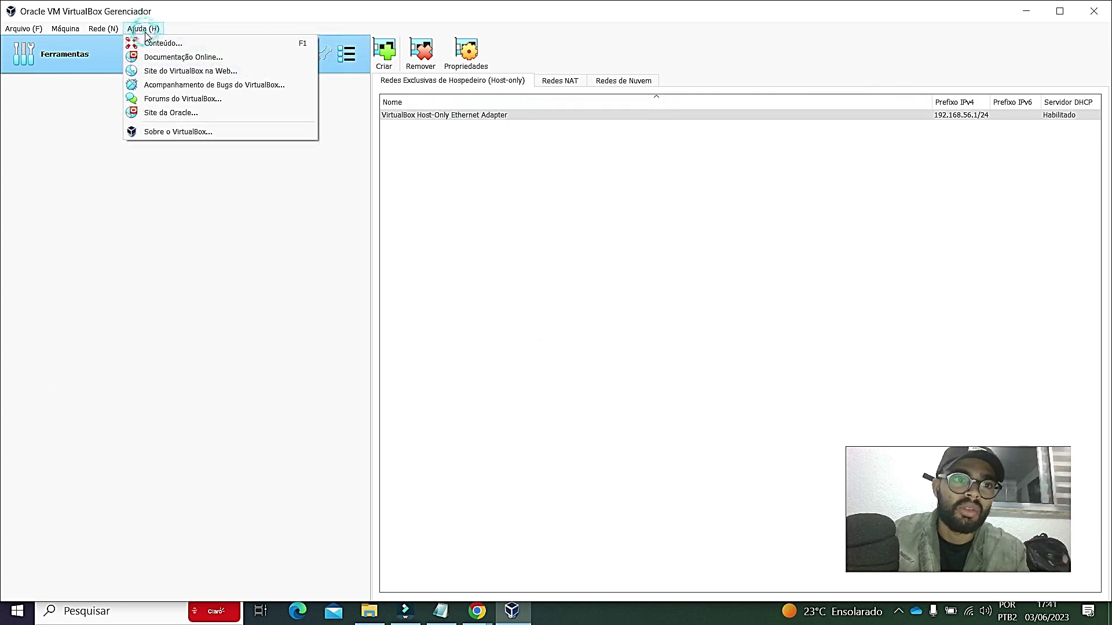
{"action": "left_click", "coordinate": [169, 130]}
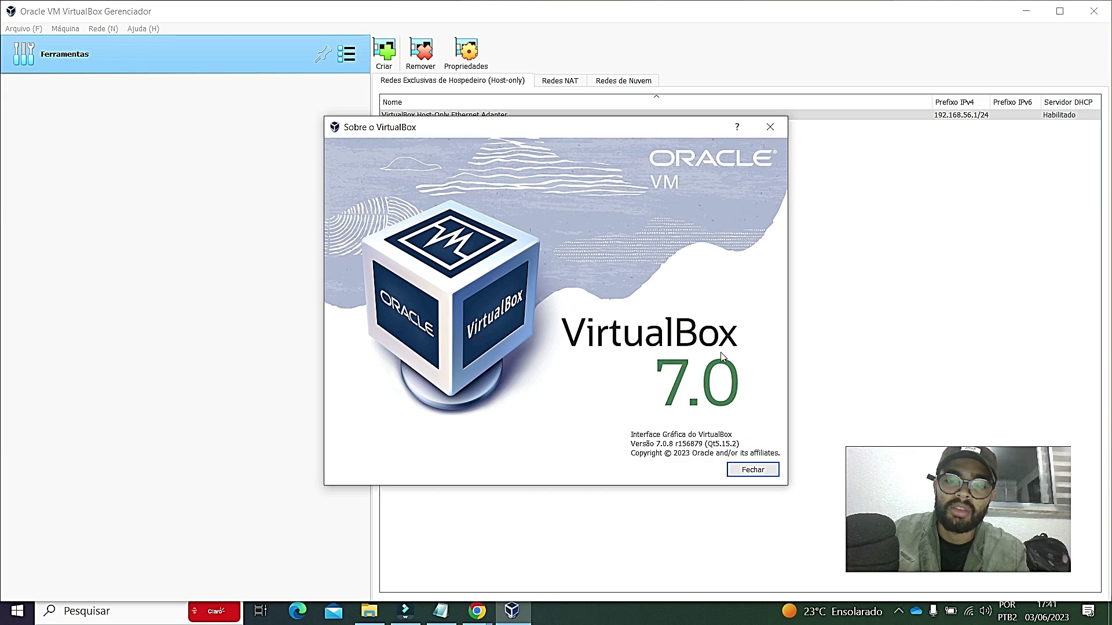
{"action": "left_click", "coordinate": [769, 127]}
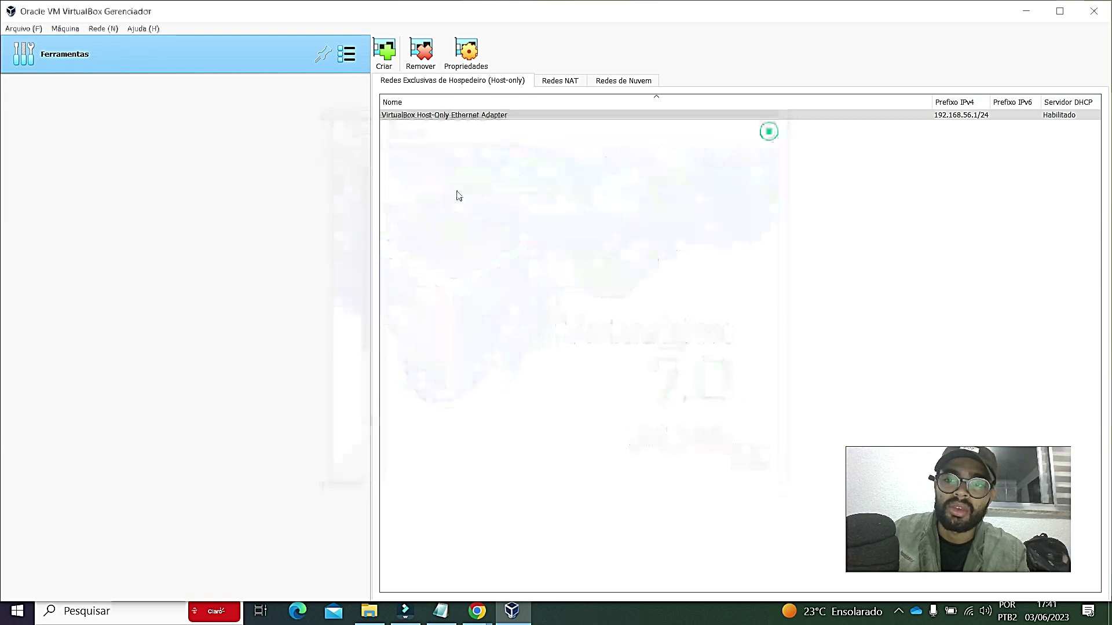
- Open the extension pack manager and uninstall the existing Oracle VM VirtualBox Extension Pack, confirming its removal
{"action": "left_click", "coordinate": [24, 30]}
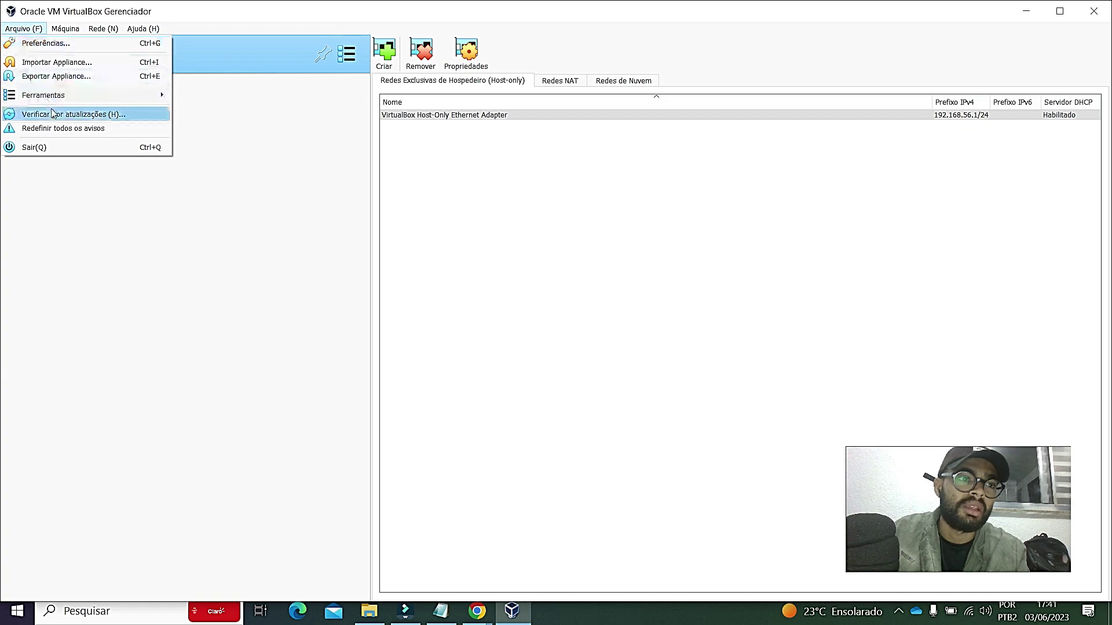
{"action": "mouse_move", "coordinate": [53, 101]}
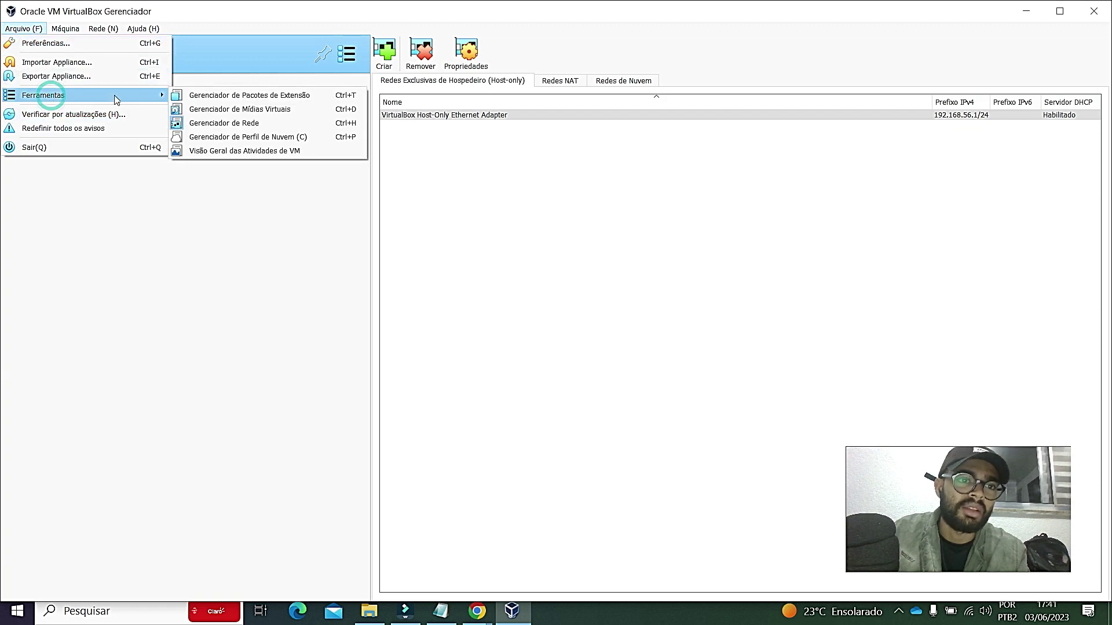
{"action": "left_click", "coordinate": [223, 96]}
{"action": "right_click", "coordinate": [482, 102]}
{"action": "left_click", "coordinate": [520, 110]}
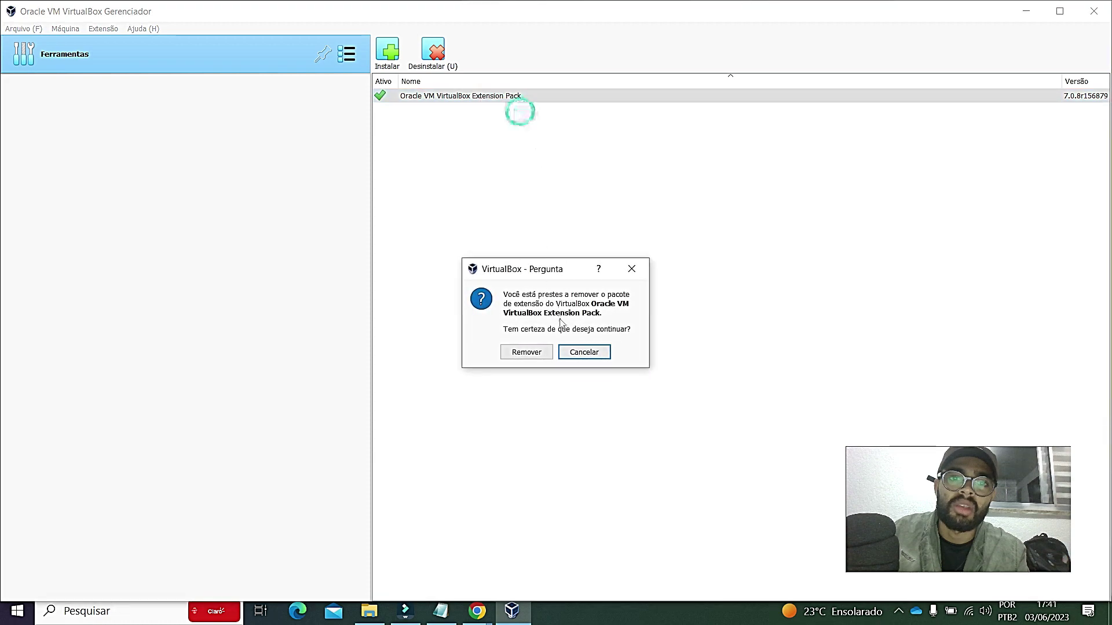
{"action": "left_click", "coordinate": [534, 351]}
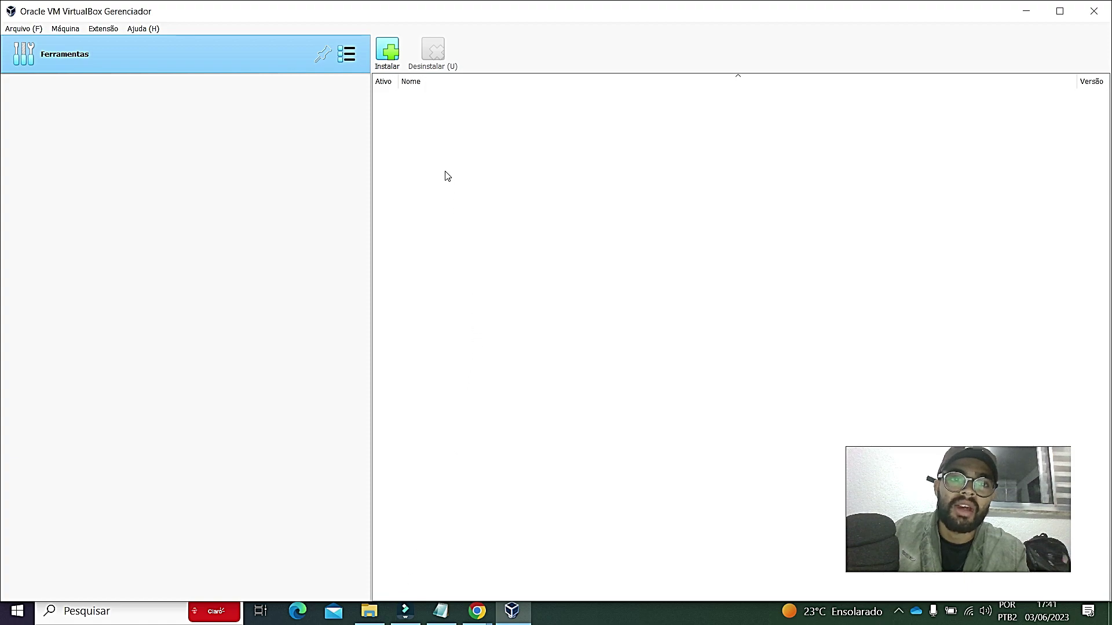
- Install the extension pack from Oracle_VM_VirtualBox_Extension_Pack-7.0.8.vbox-extpack in the Downloads folder and accept its license agreement
{"action": "left_click", "coordinate": [387, 51]}
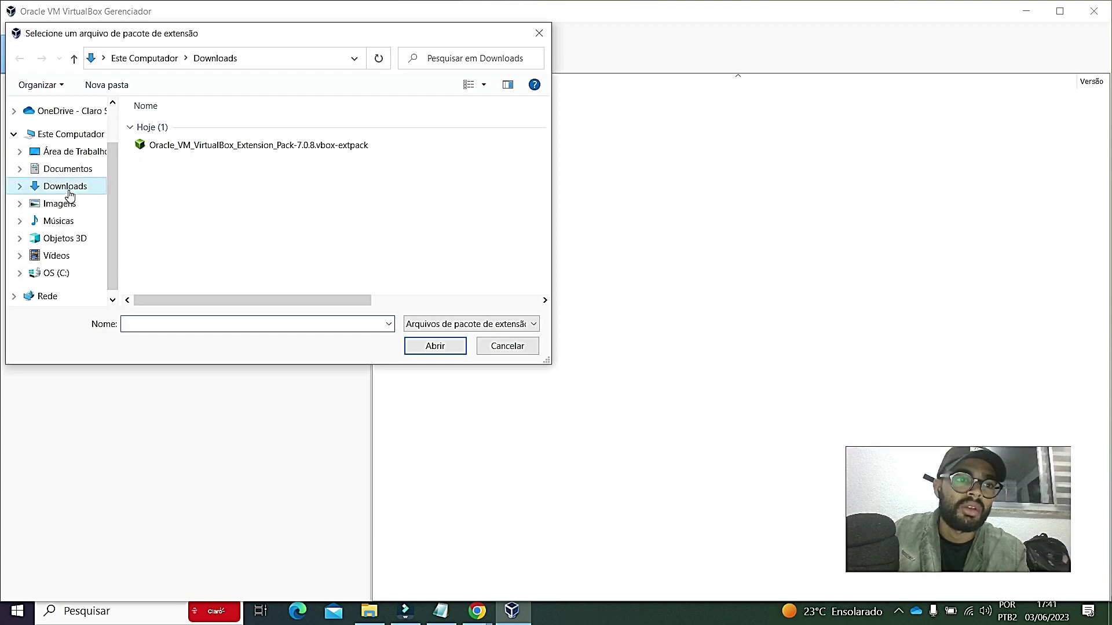
{"action": "left_click", "coordinate": [235, 147]}
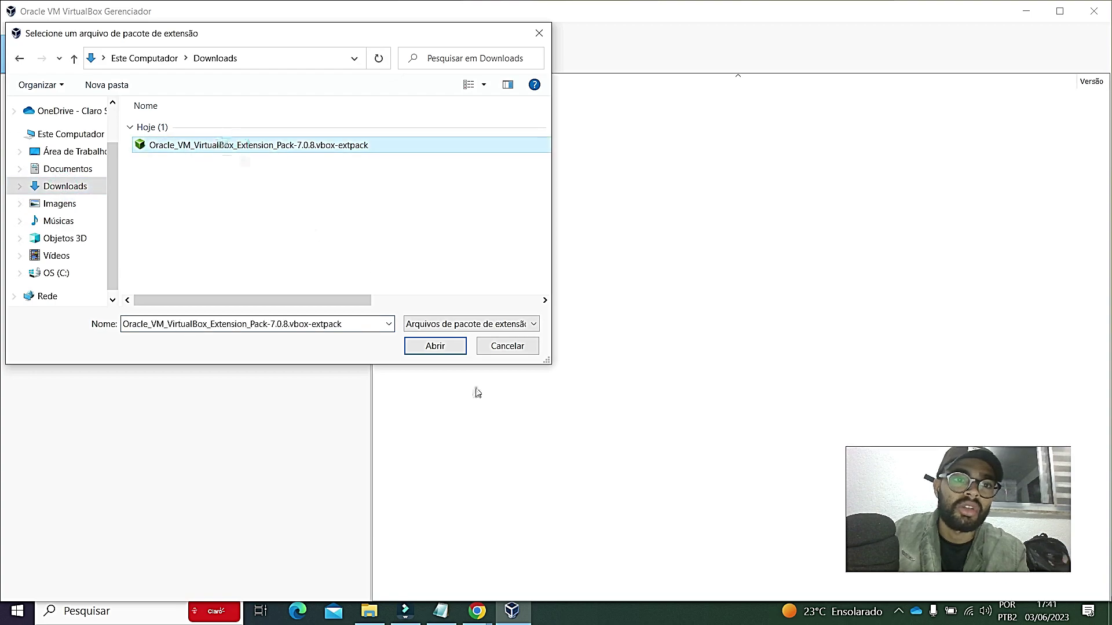
{"action": "left_click", "coordinate": [419, 350]}
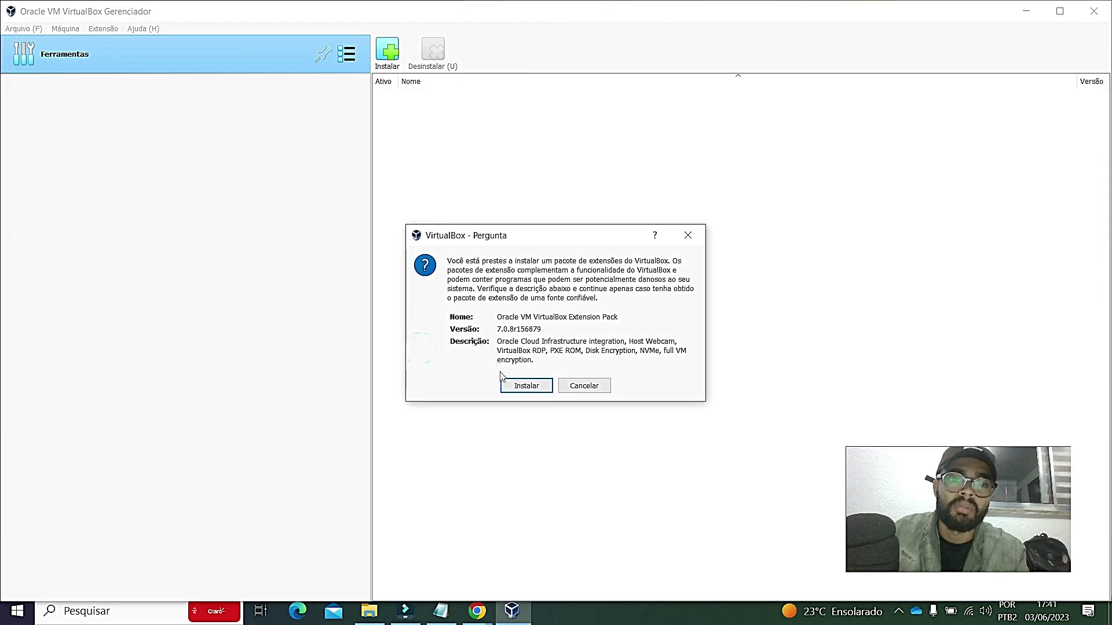
{"action": "left_click", "coordinate": [524, 385]}
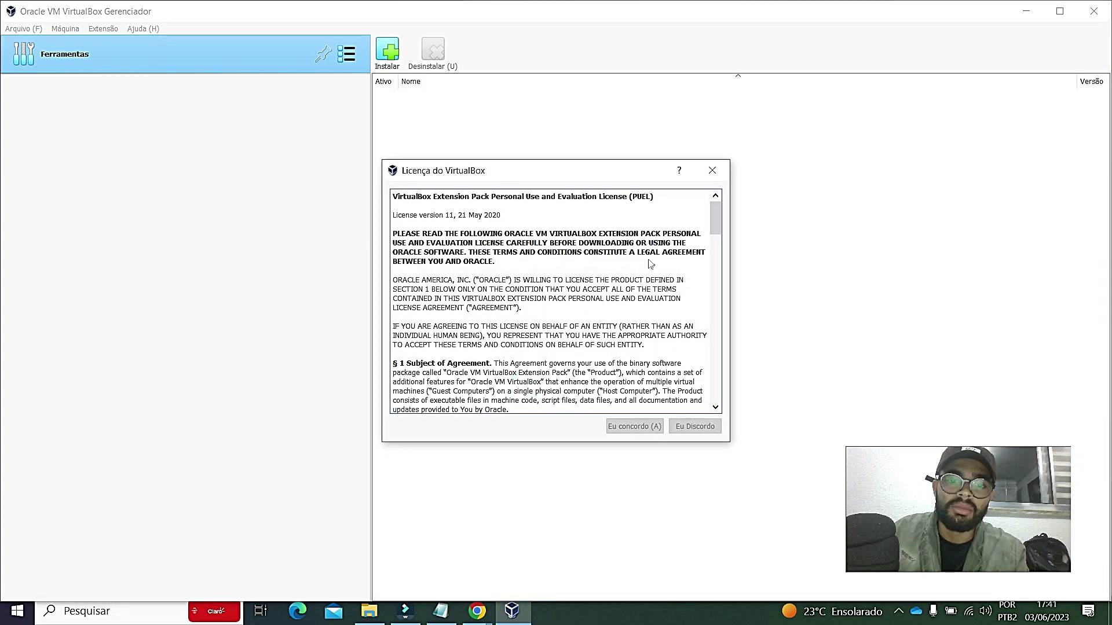
{"action": "left_click_drag", "start_coordinate": [716, 215], "coordinate": [716, 394]}
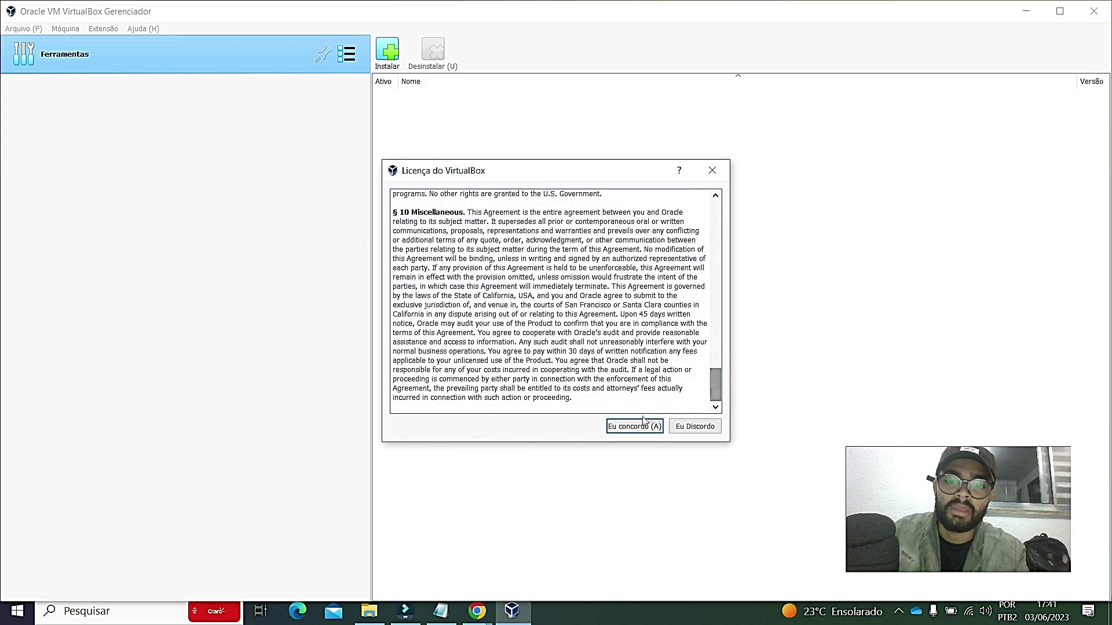
{"action": "left_click", "coordinate": [637, 426]}
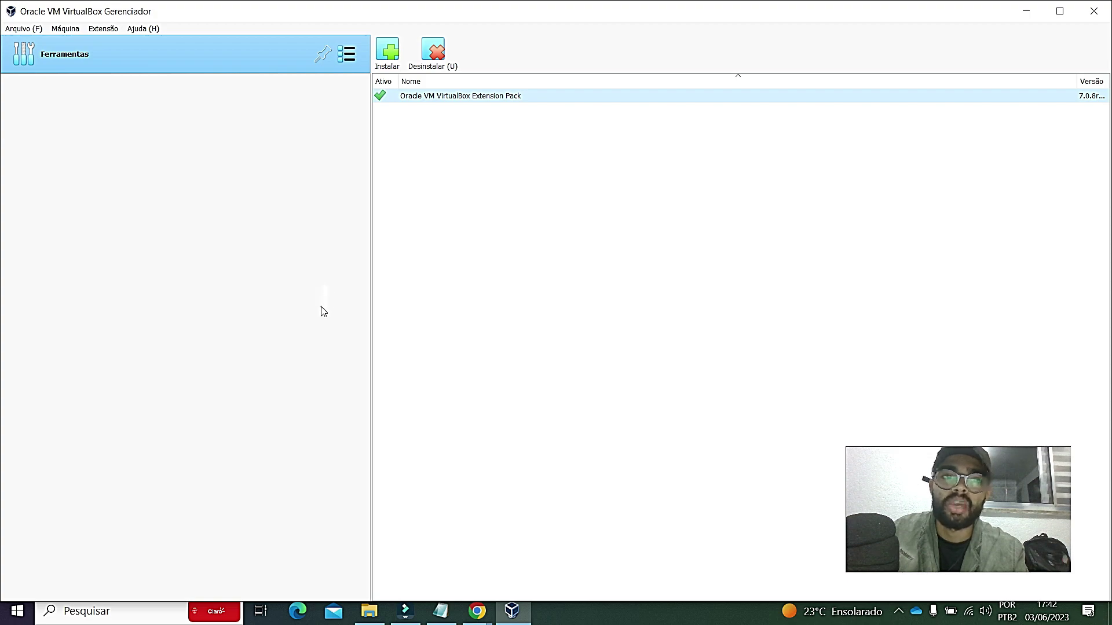
- Open the network manager and remove the existing NatNetwork from the NAT networks, confirming its removal
{"action": "left_click", "coordinate": [24, 29]}
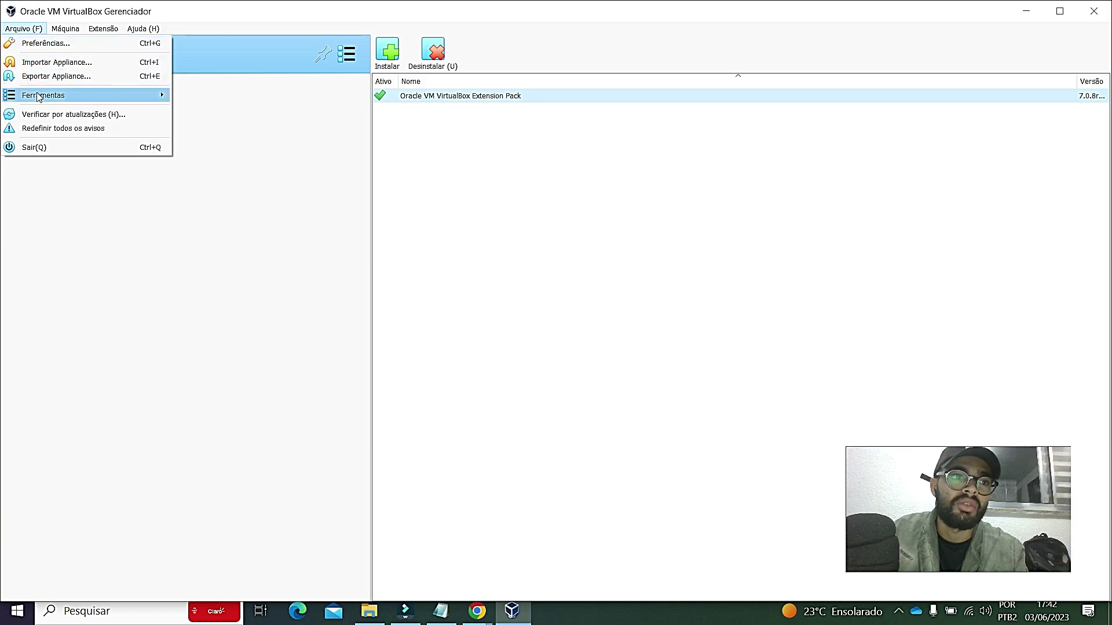
{"action": "mouse_move", "coordinate": [41, 95]}
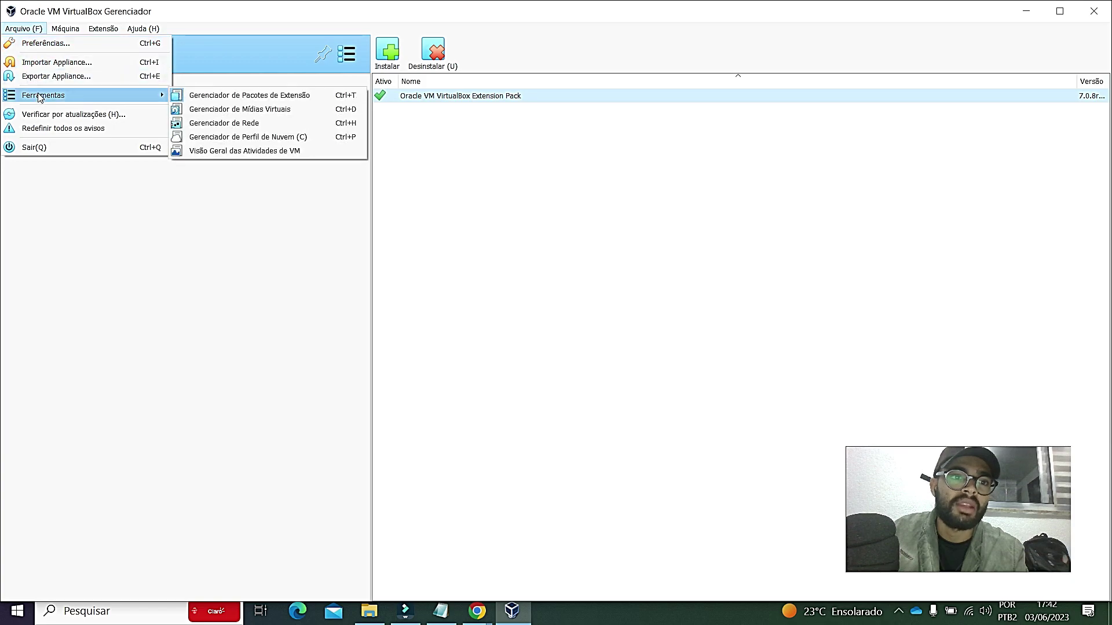
{"action": "left_click", "coordinate": [220, 123]}
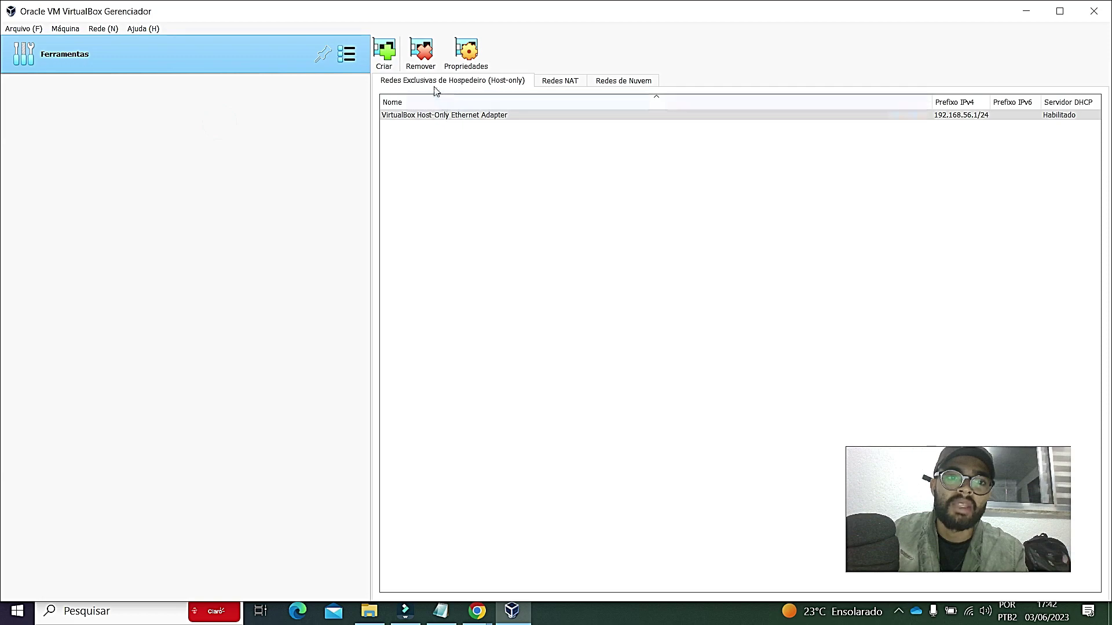
{"action": "left_click", "coordinate": [565, 82]}
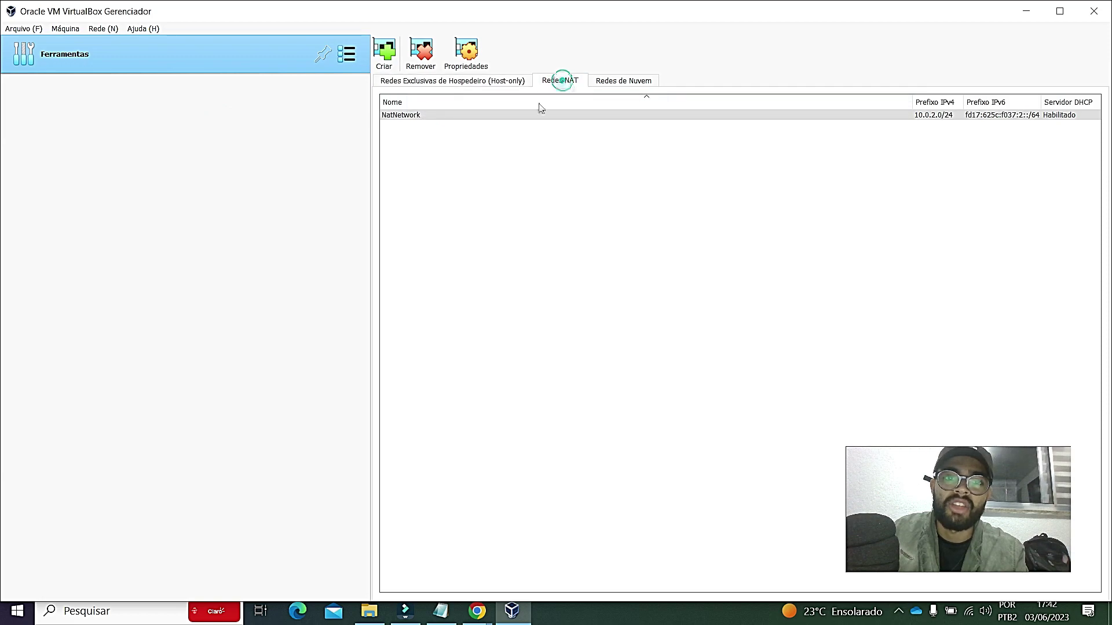
{"action": "right_click", "coordinate": [407, 119]}
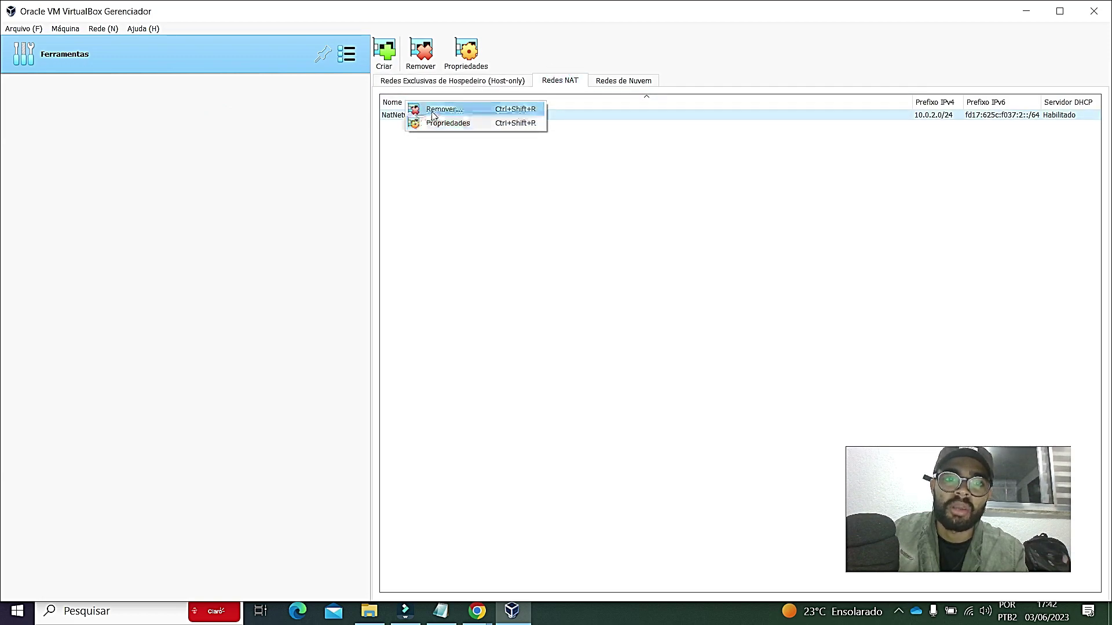
{"action": "left_click", "coordinate": [432, 110]}
{"action": "left_click", "coordinate": [537, 361]}
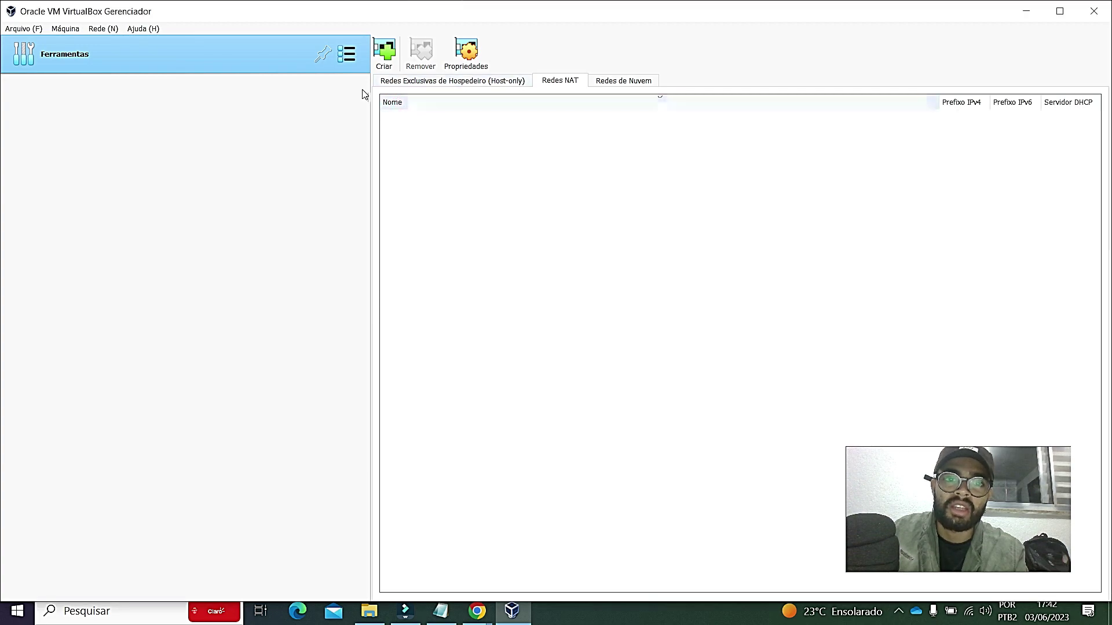
- Create a new NAT network with the default settings
{"action": "left_click", "coordinate": [383, 55]}
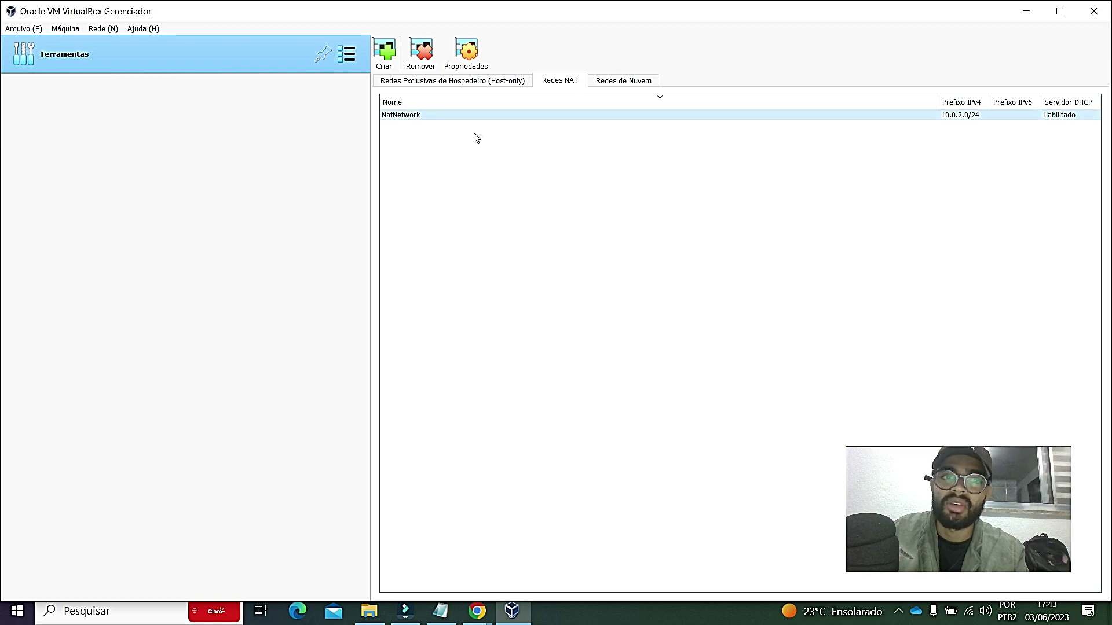
{"action": "left_click", "coordinate": [22, 28]}
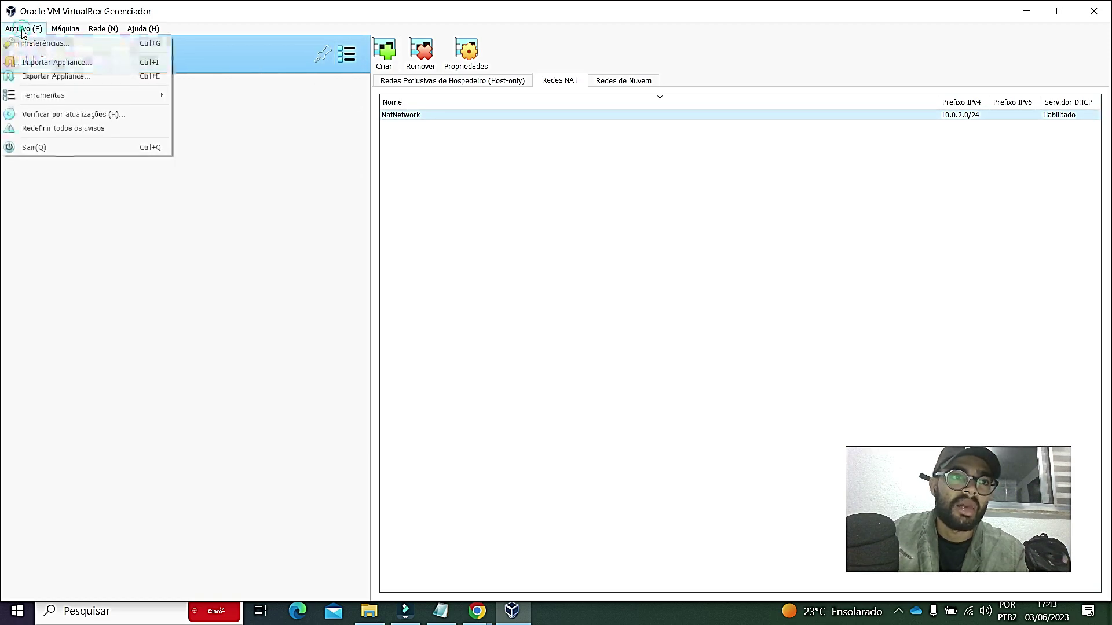
{"action": "left_click", "coordinate": [813, 264]}
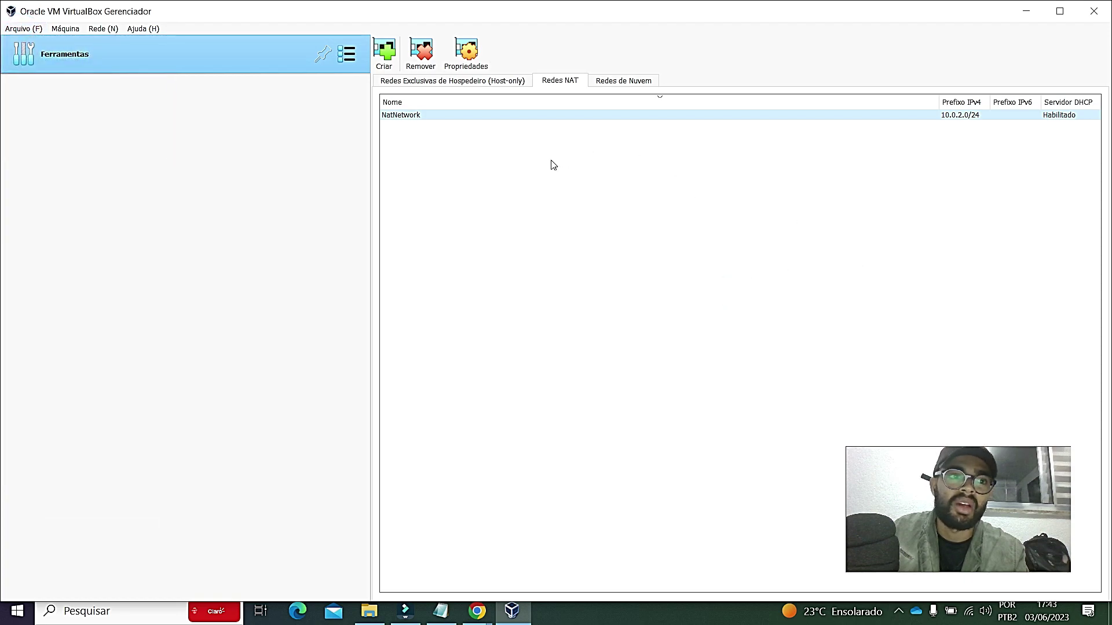